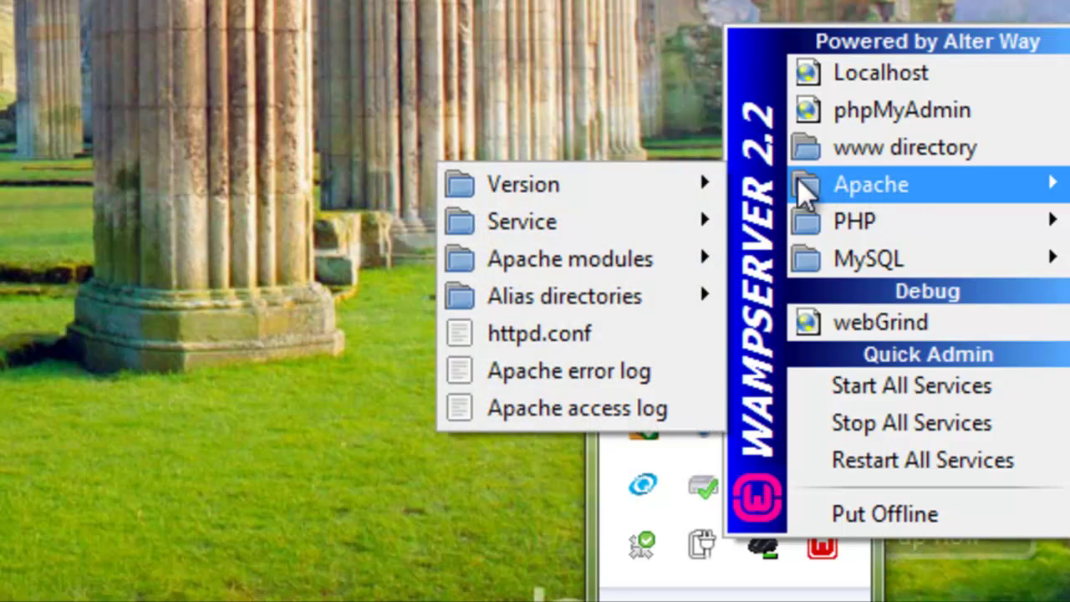
- Start the Apache service from WampServer, then reopen the tray menu to confirm it is running
mouse_move(577, 226)
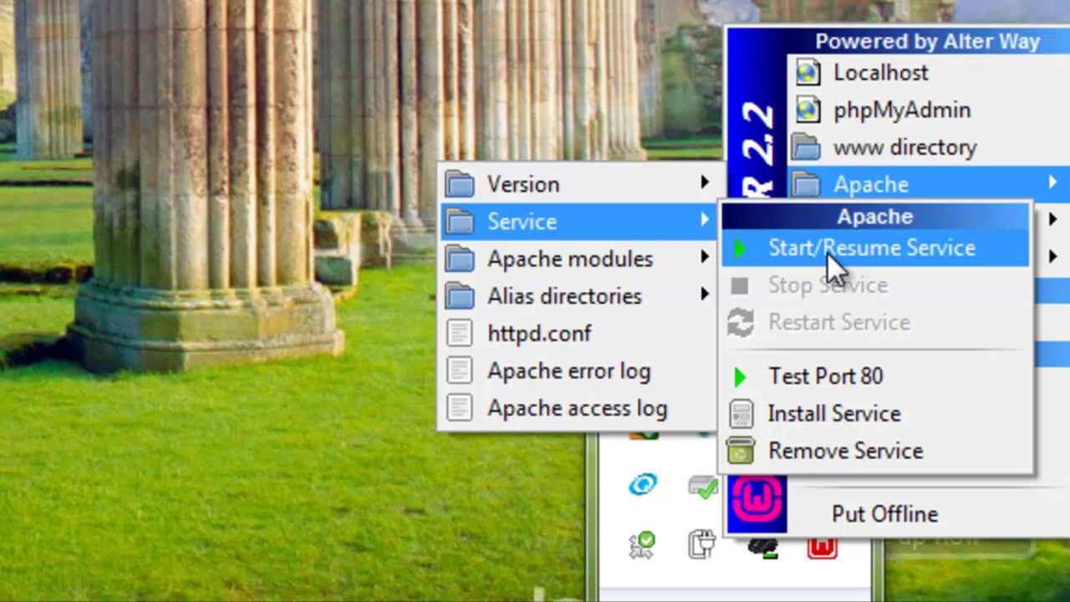
left_click(827, 251)
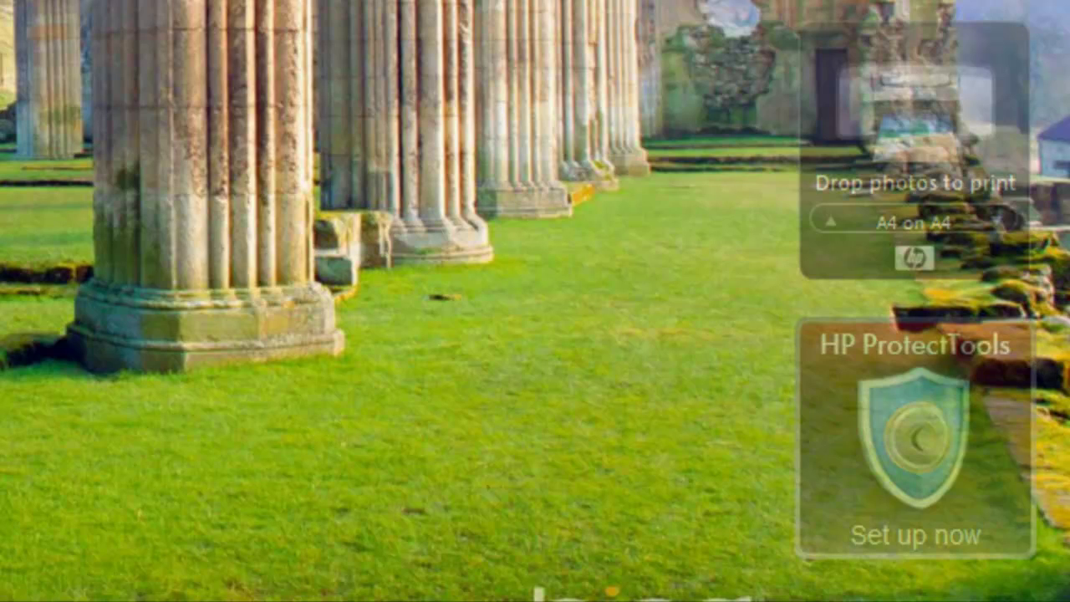
left_click(734, 599)
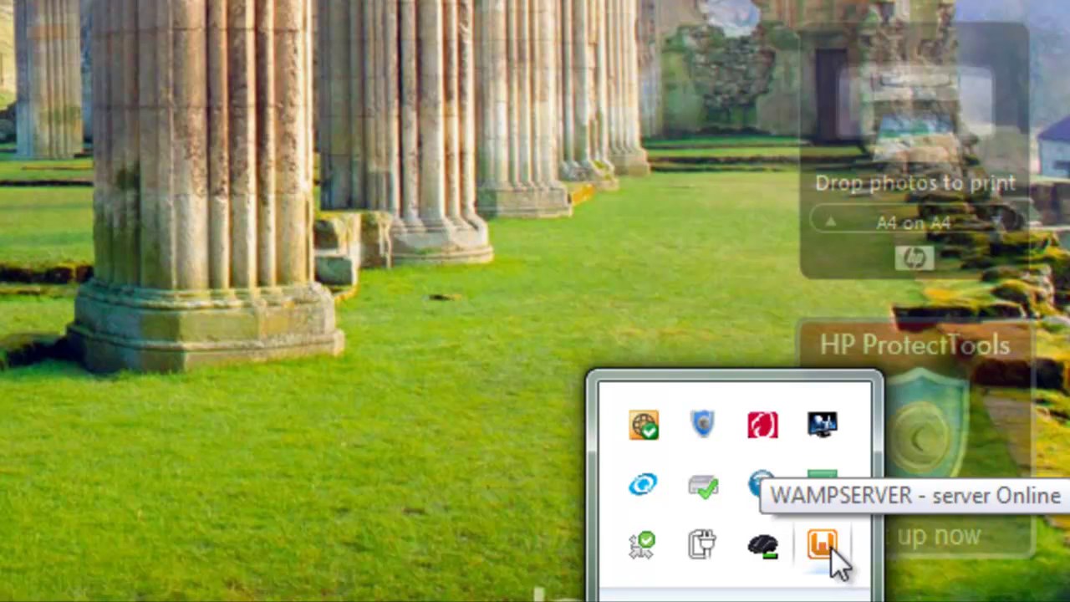
left_click(823, 545)
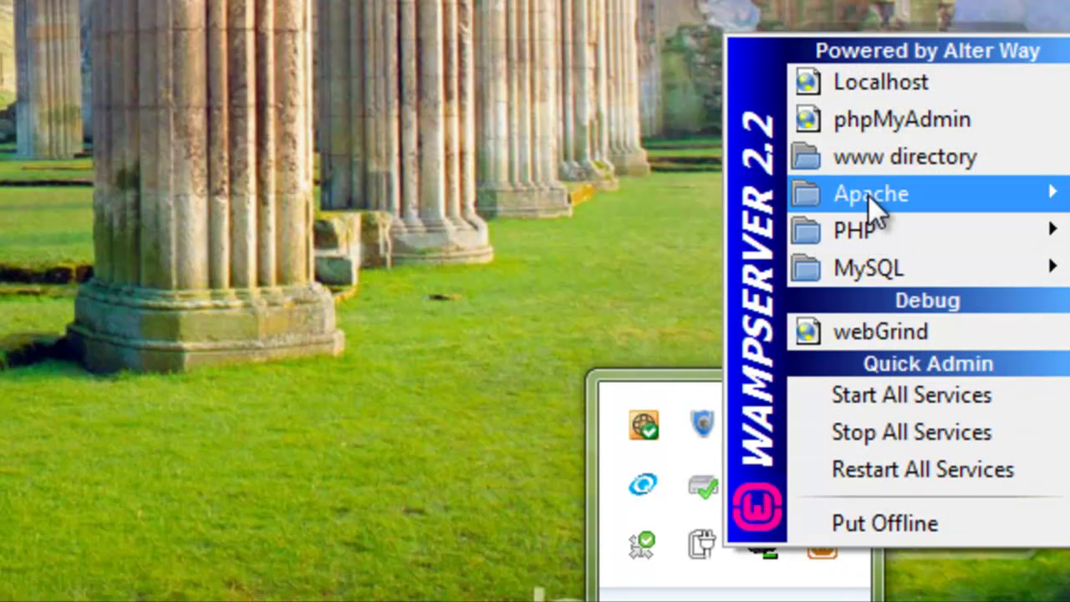
mouse_move(868, 201)
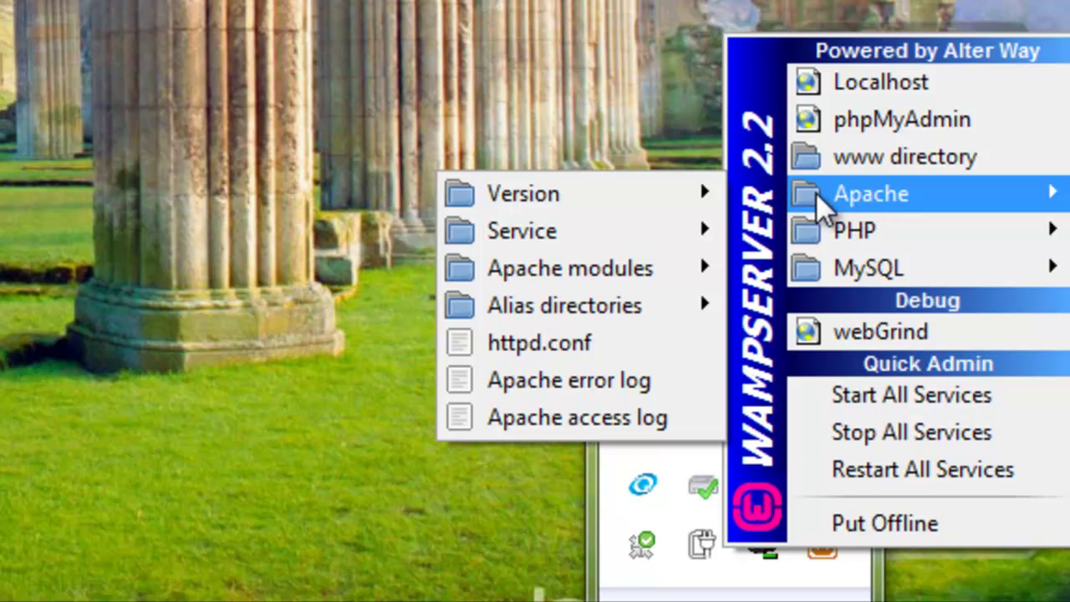
mouse_move(590, 234)
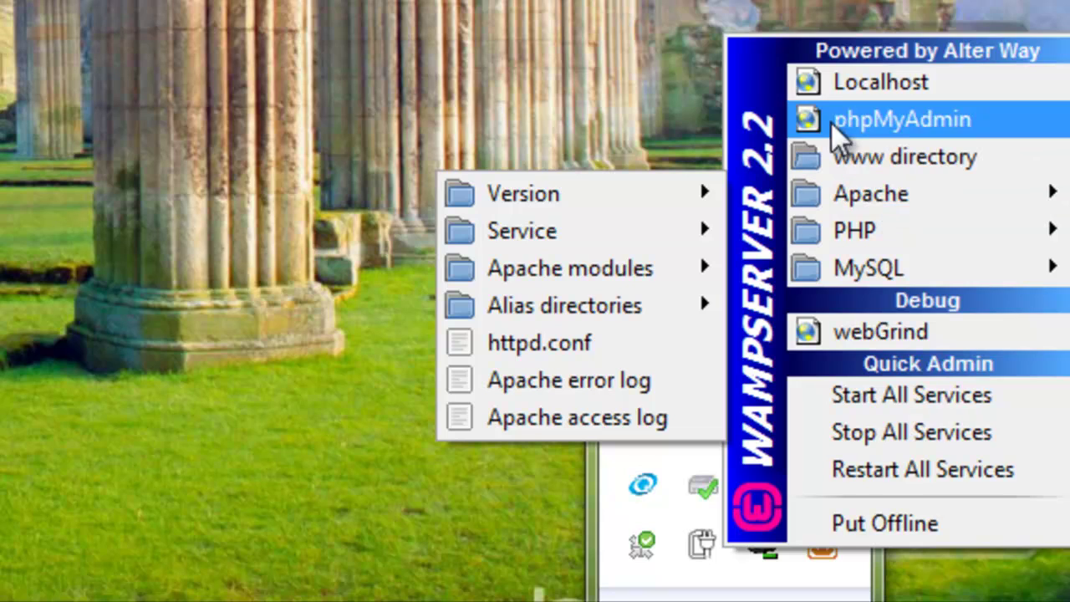
left_click(519, 10)
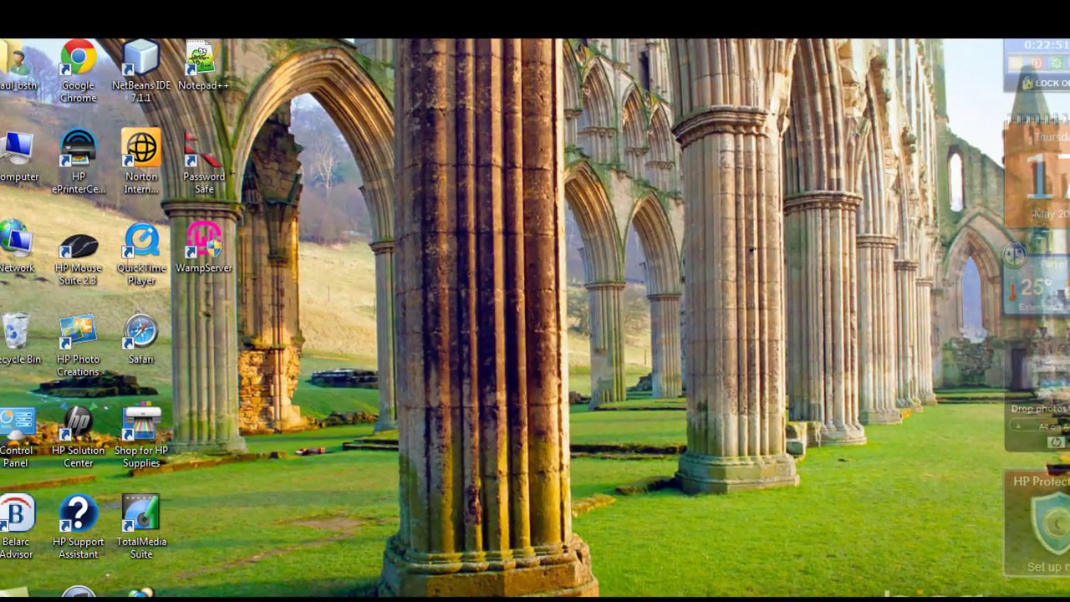
mouse_move(111, 601)
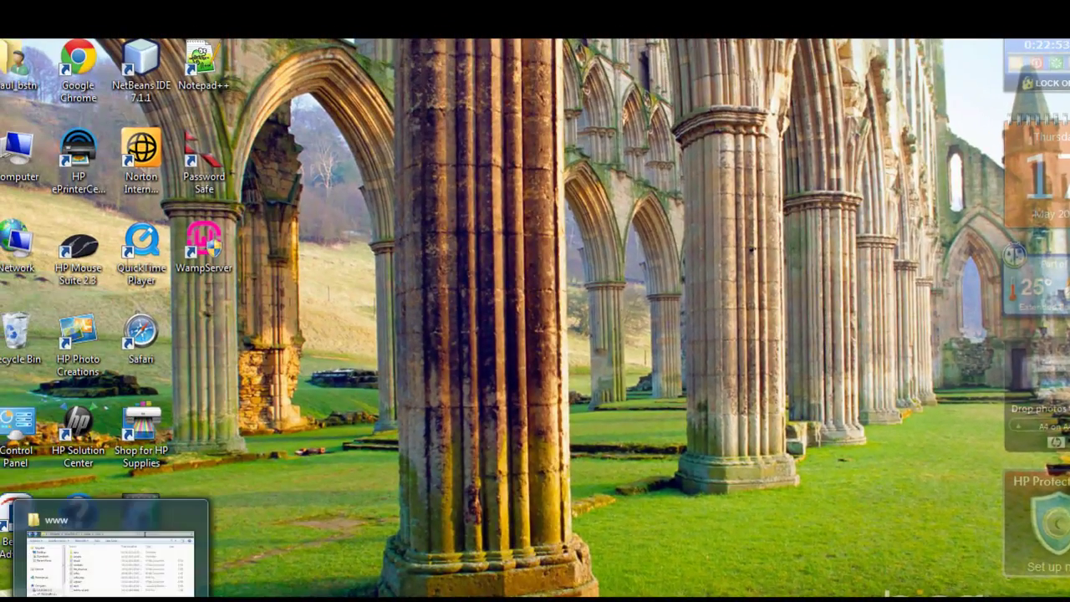
left_click(110, 556)
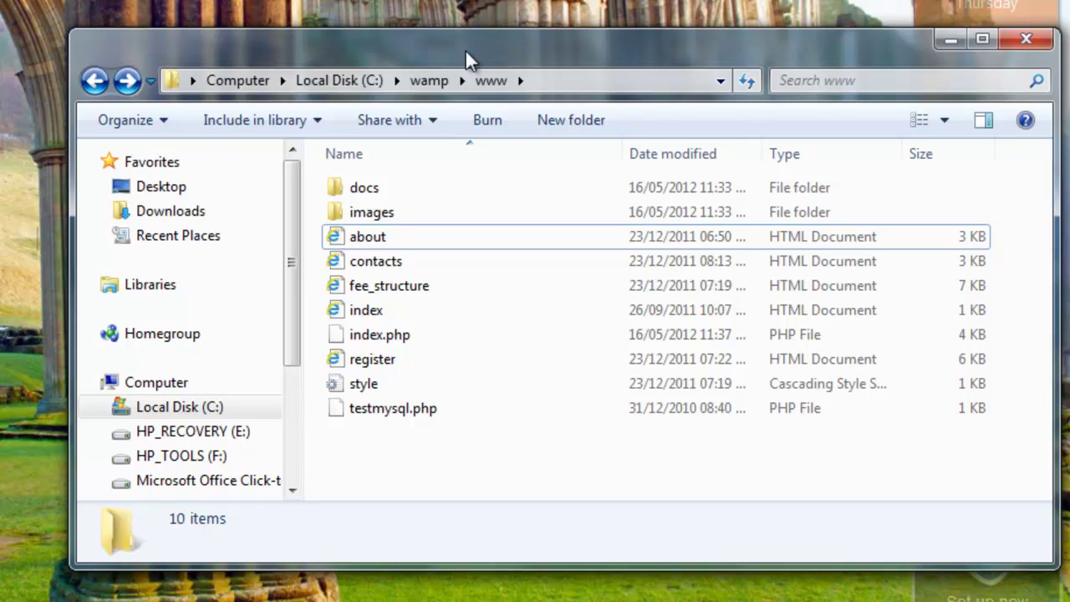
left_click(590, 77)
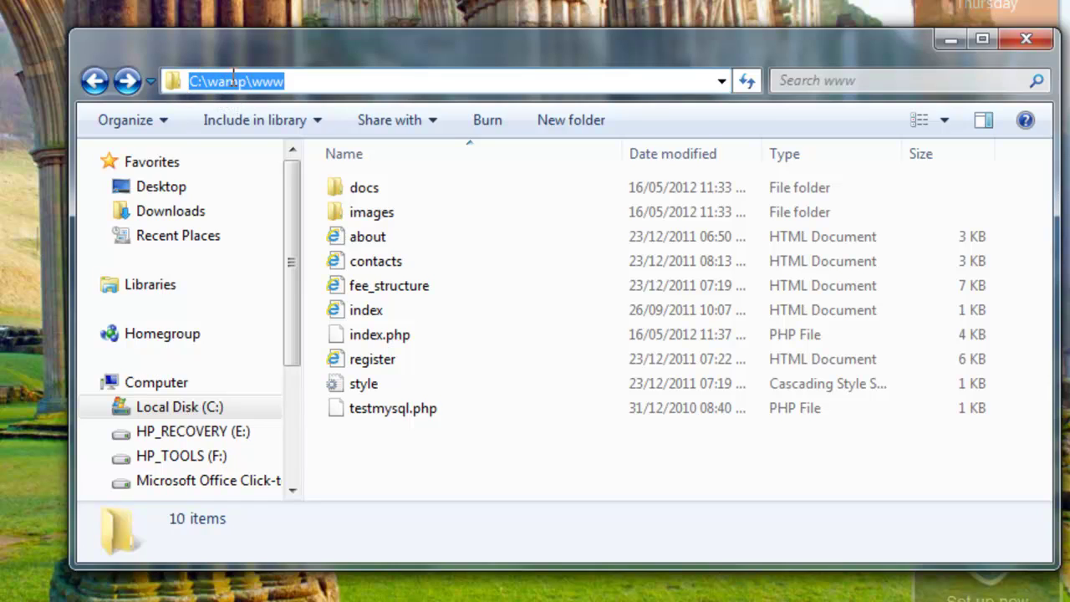
left_click(419, 452)
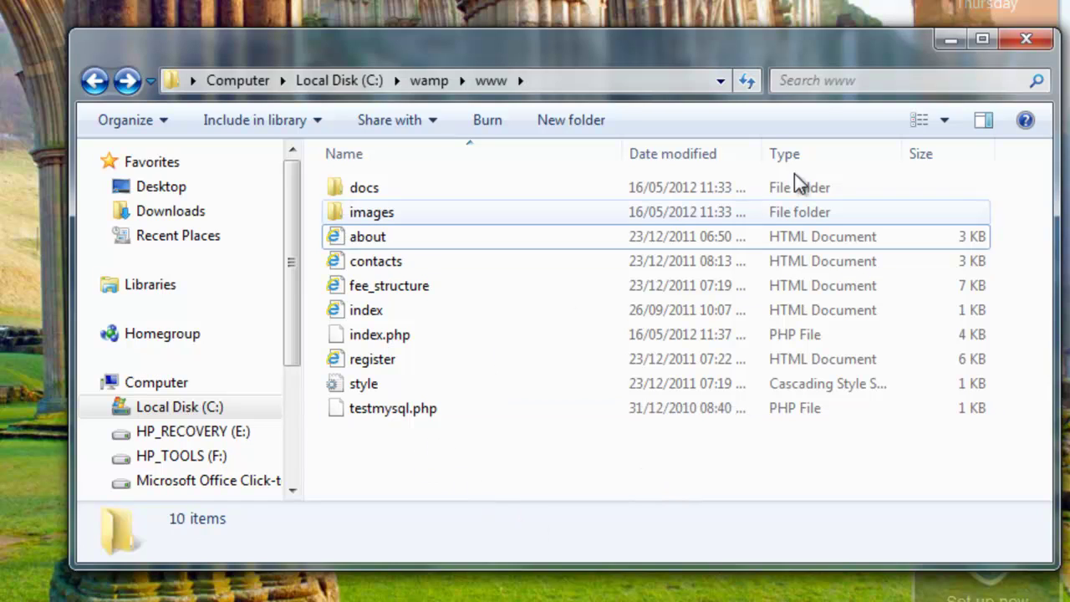
left_click(951, 42)
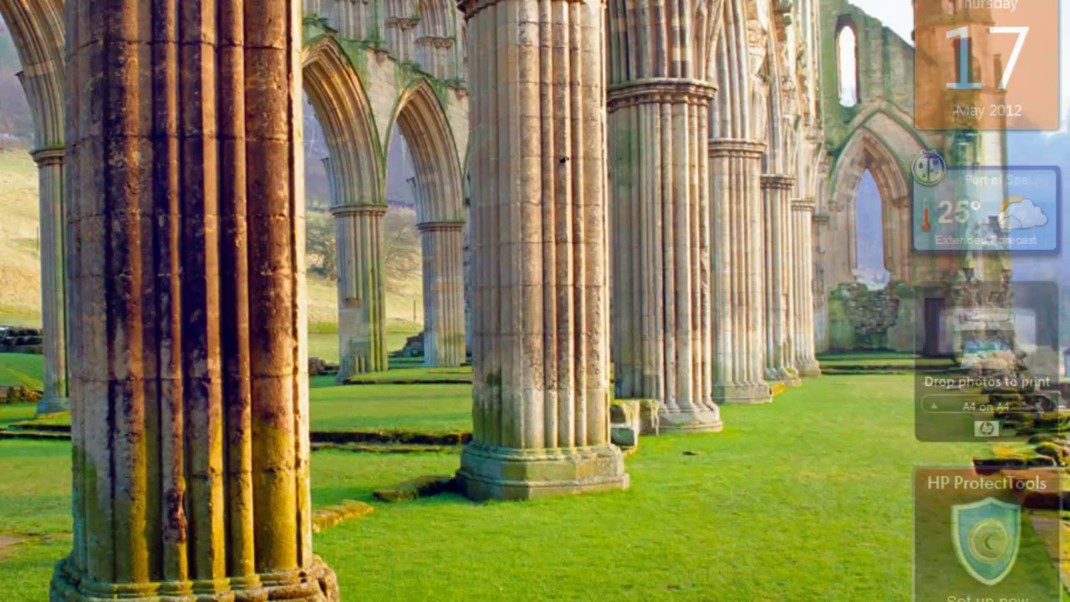
- Open Localhost from the WampServer tray menu to load the HomeRoom ChildCareCentre home page
left_click(871, 600)
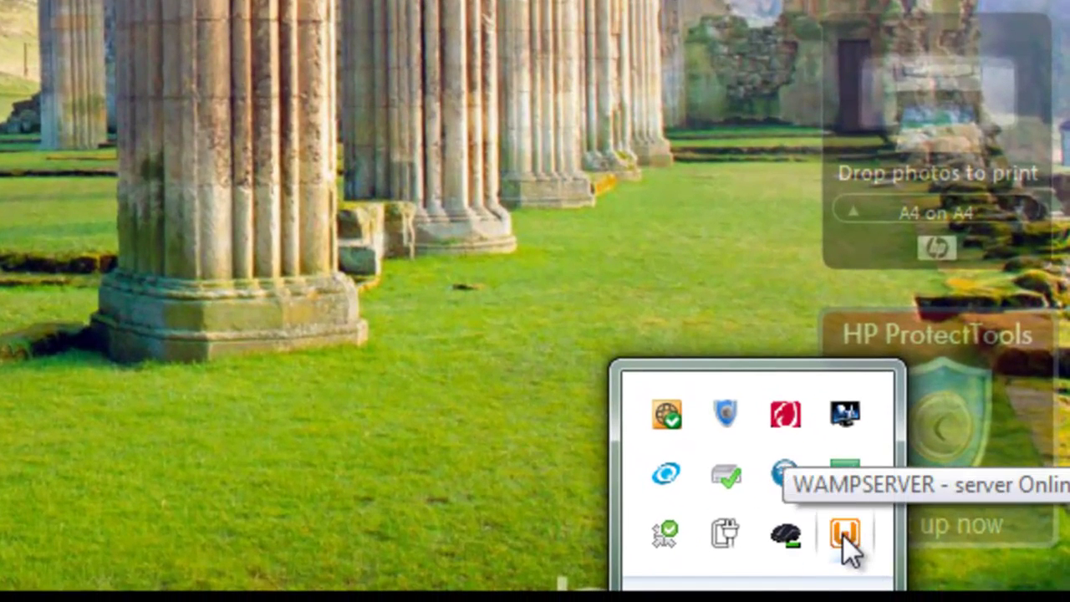
left_click(843, 534)
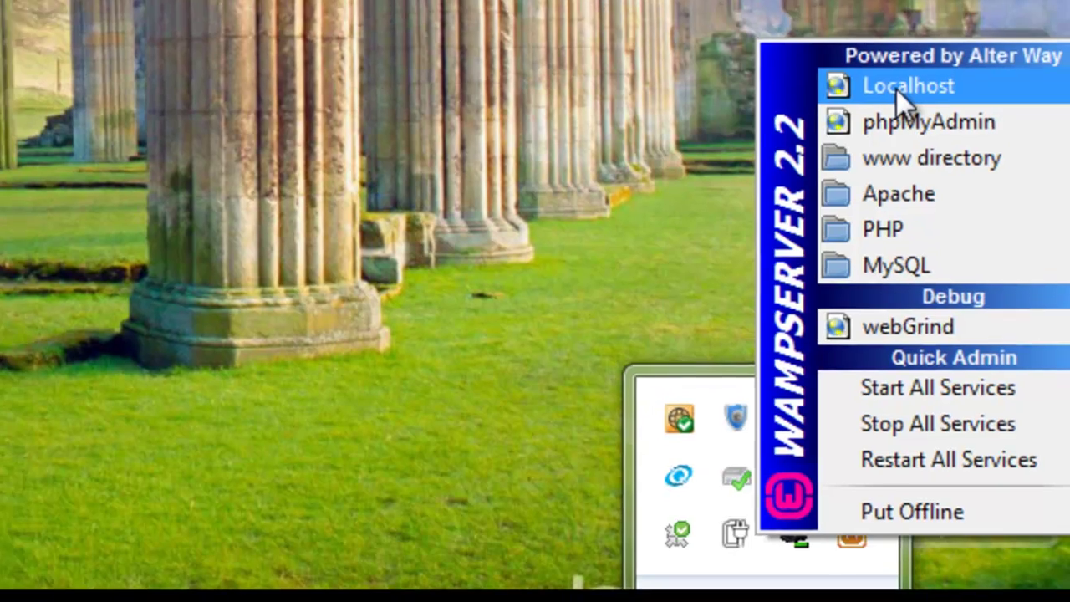
left_click(897, 83)
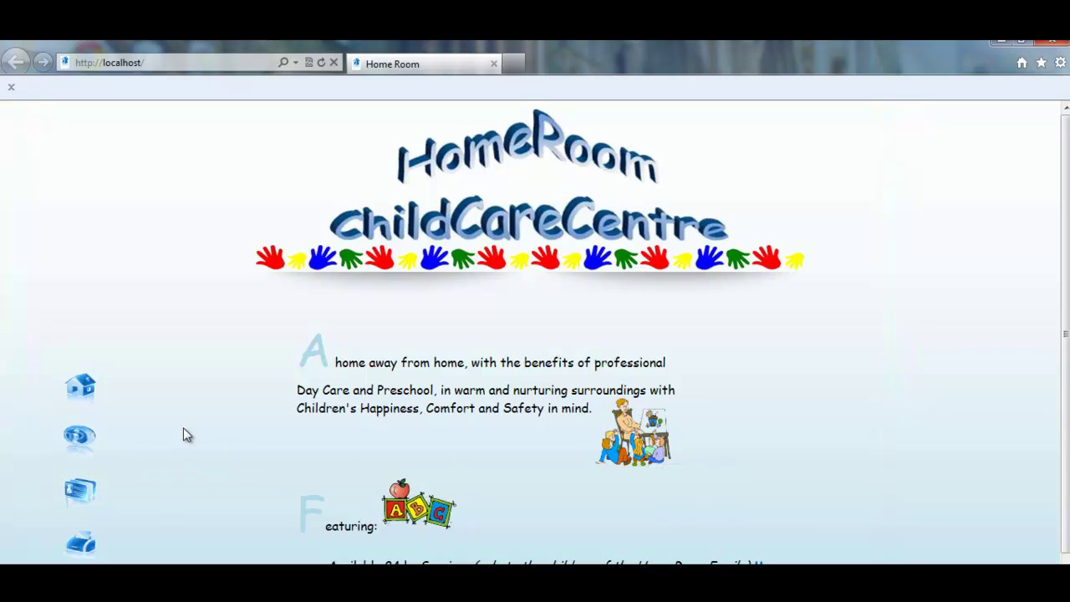
- Scroll the home page, then visit the About, Contacts and Registration Form pages
scroll(426, 411, "down", 2)
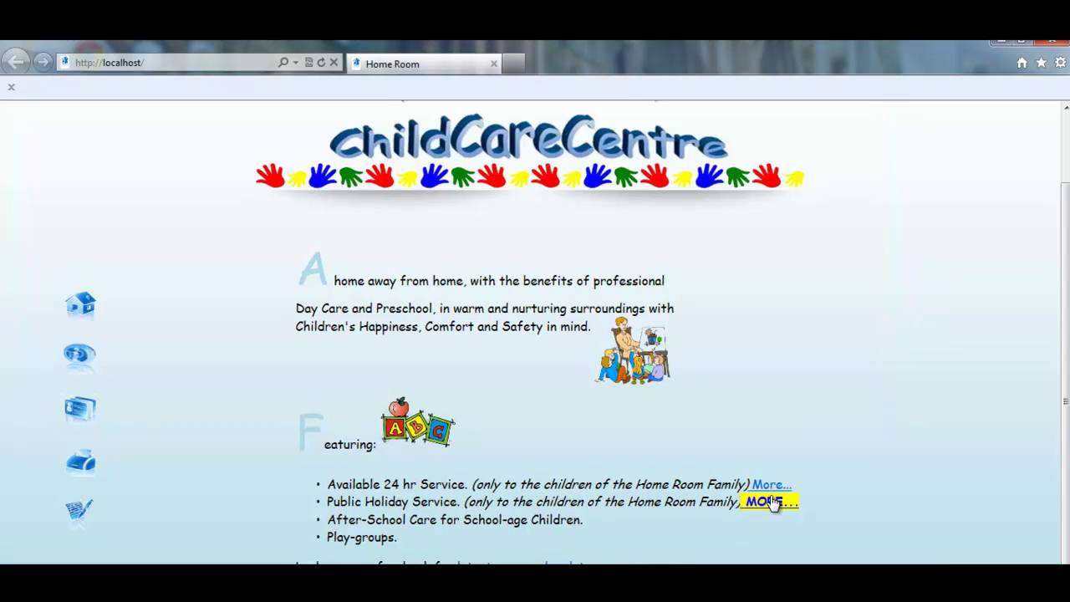
scroll(561, 308, "up", 2)
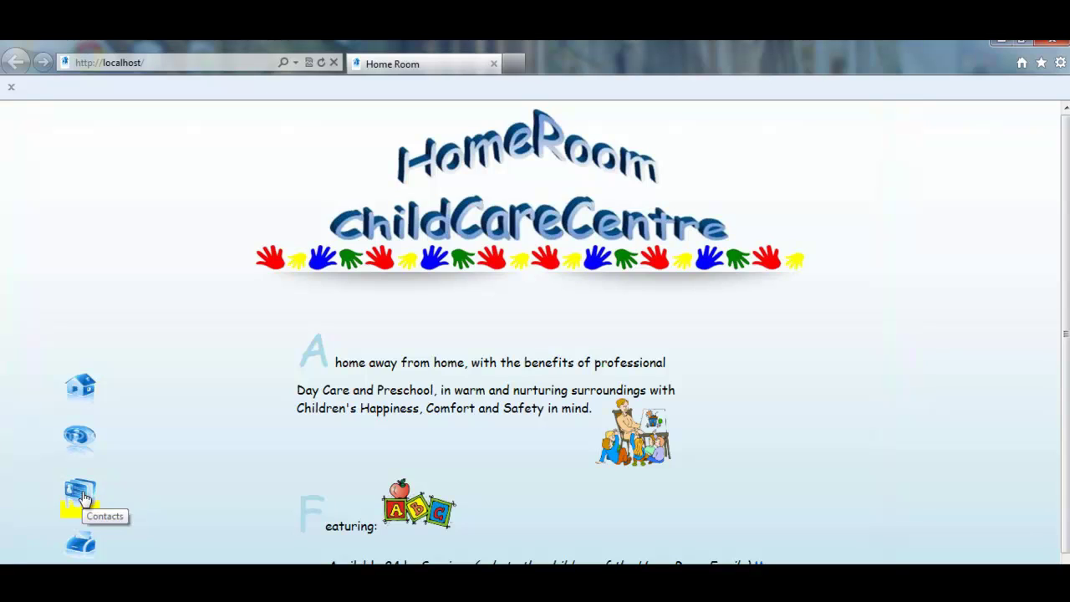
left_click(81, 439)
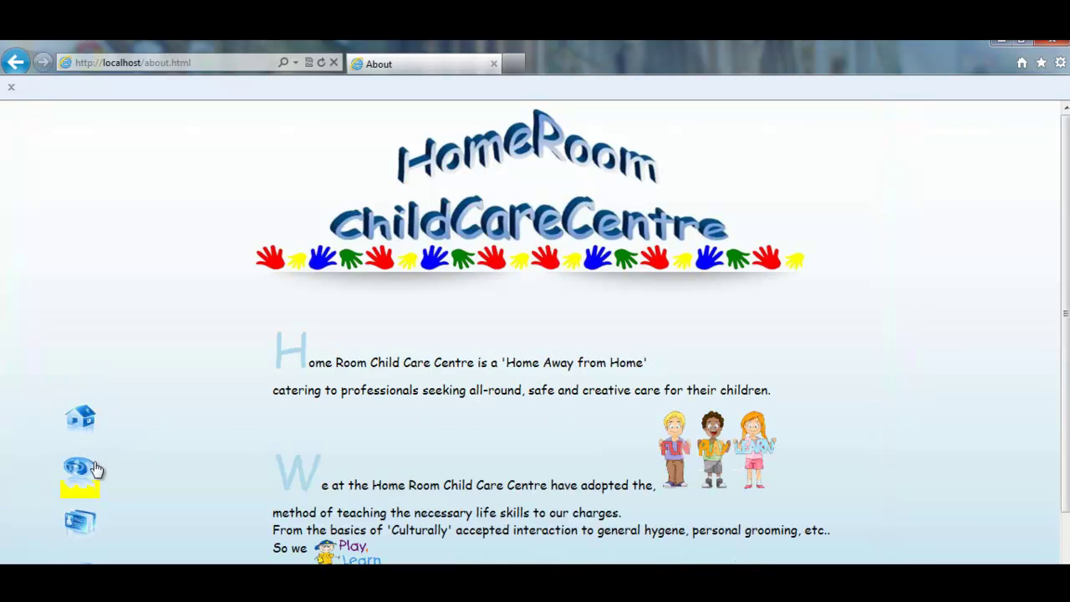
left_click(81, 529)
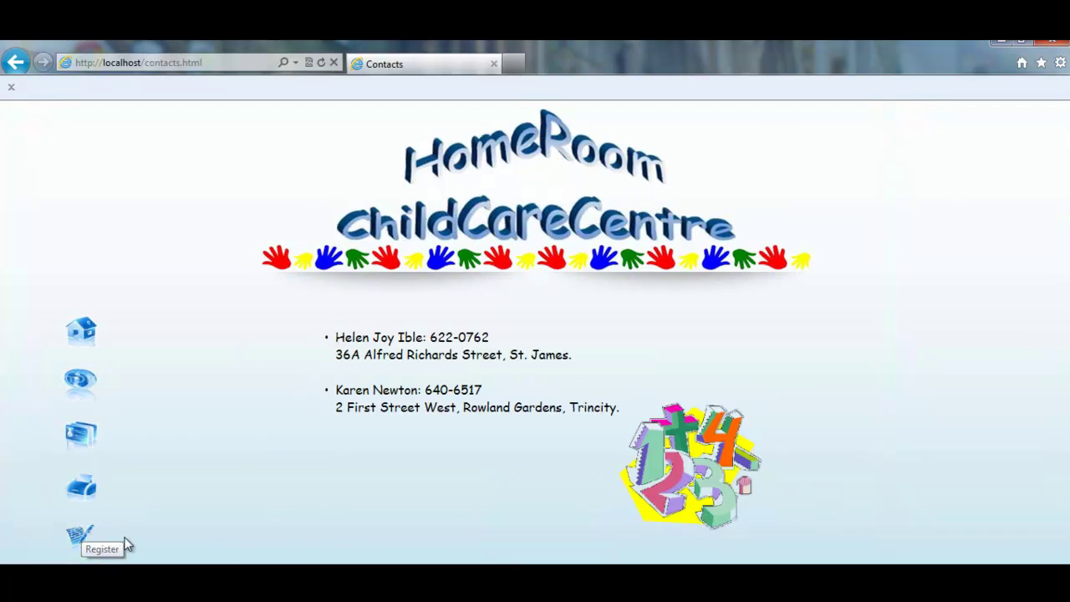
left_click(80, 539)
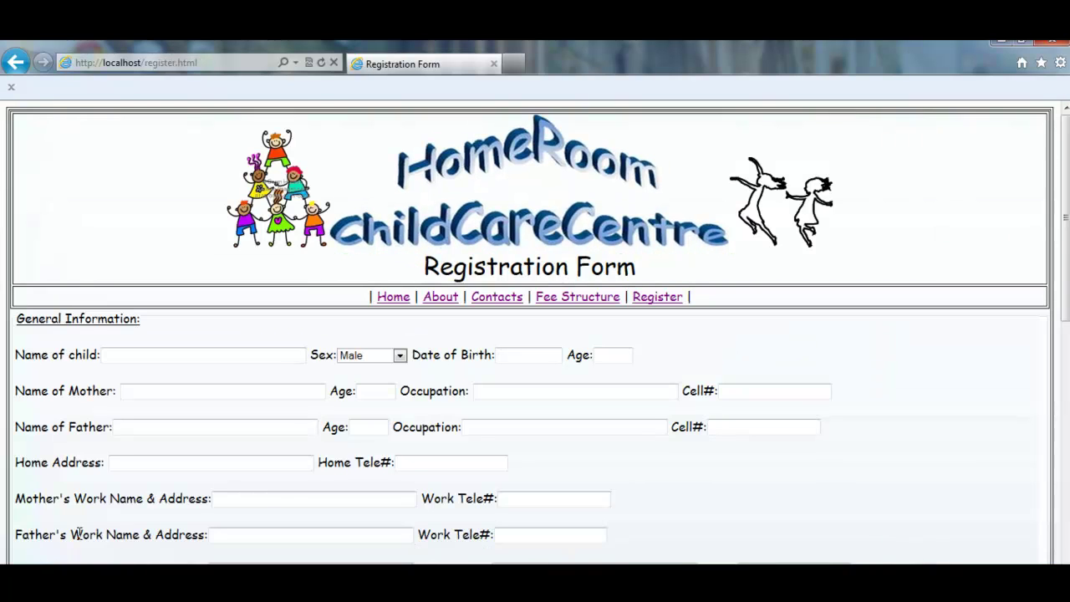
- Scroll through the registration form, then reveal the hidden taskbar notification icons
scroll(481, 416, "down", 10)
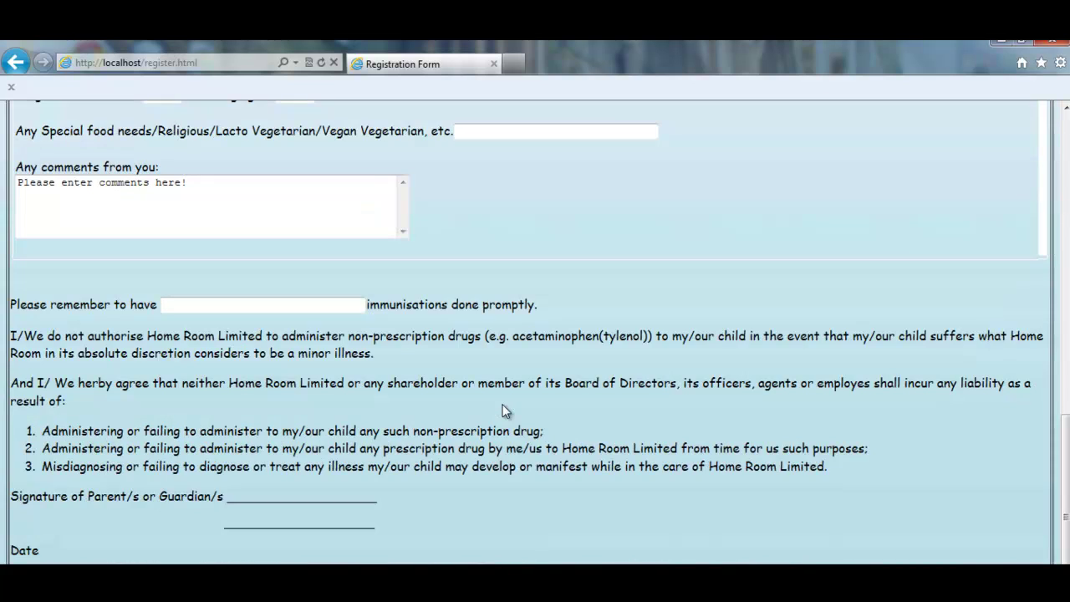
scroll(505, 409, "up", 10)
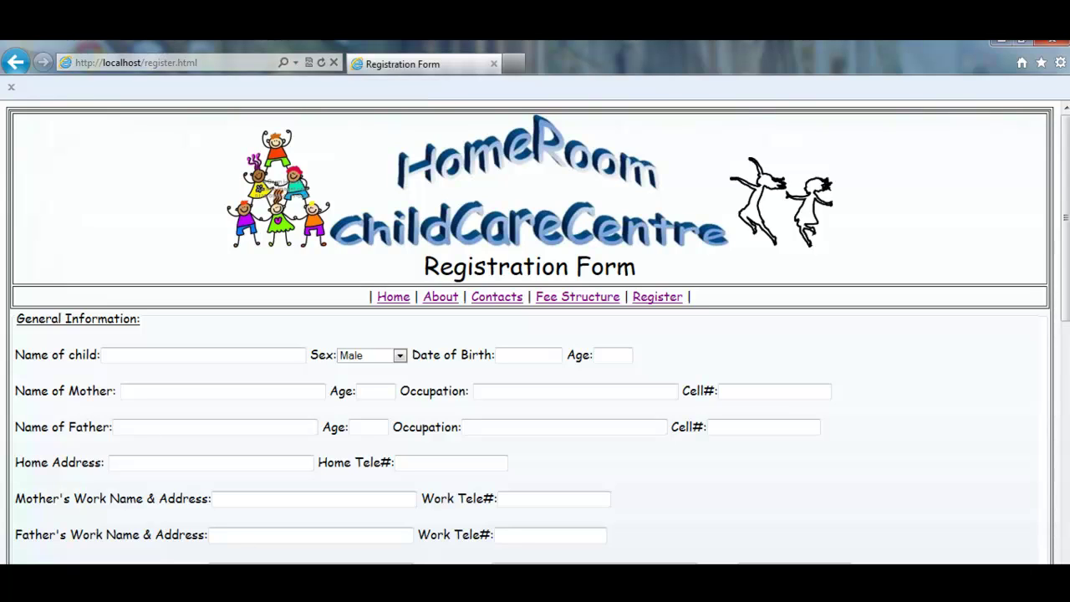
left_click(932, 595)
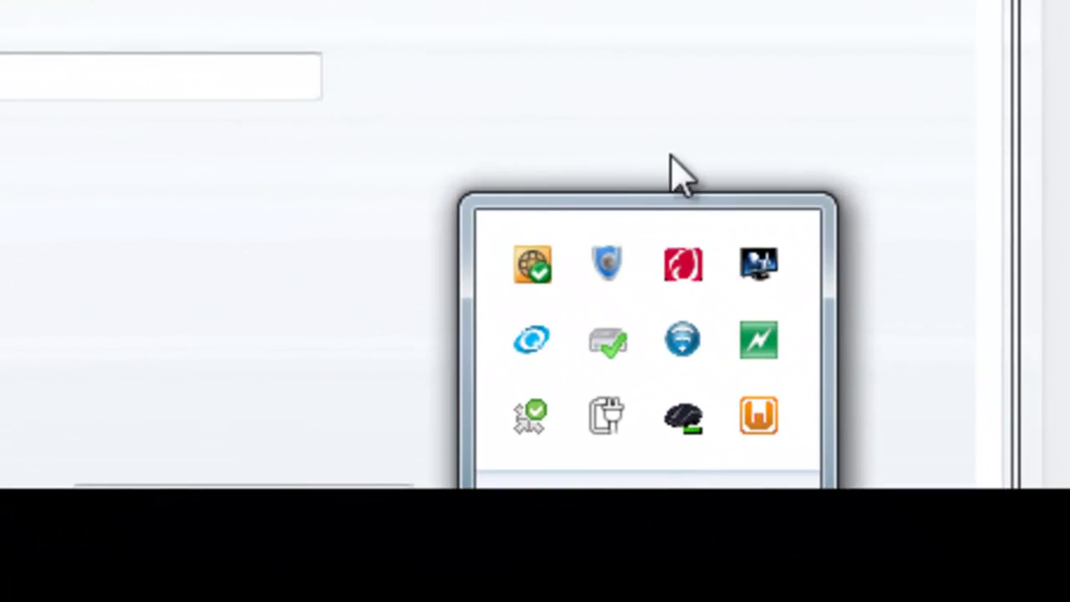
- Open the wireless connection's status details from Network and Sharing Center to read its IPv4 address
left_click(765, 422)
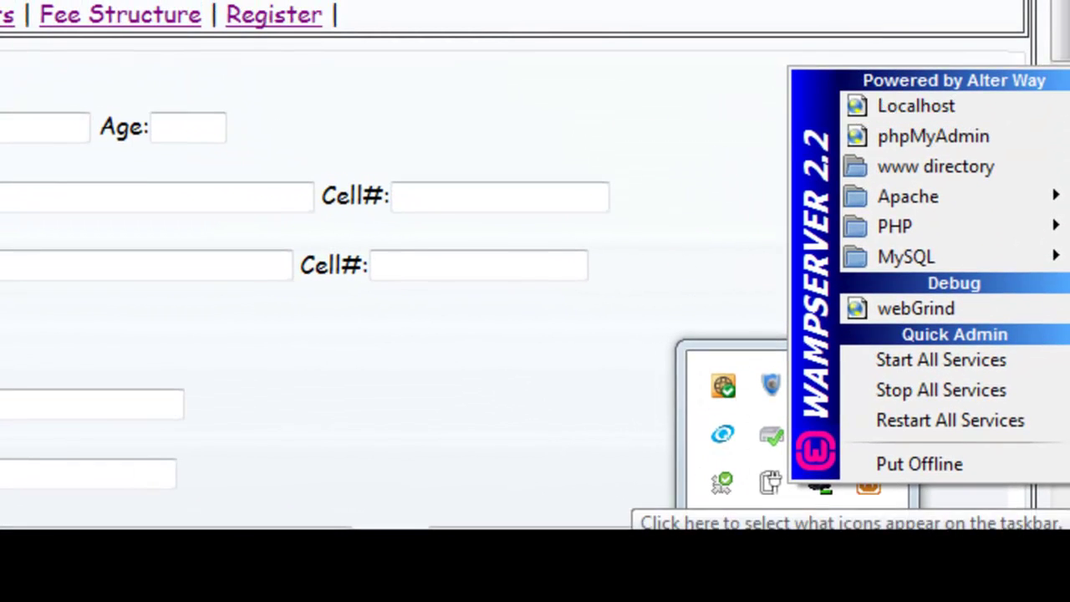
left_click(752, 344)
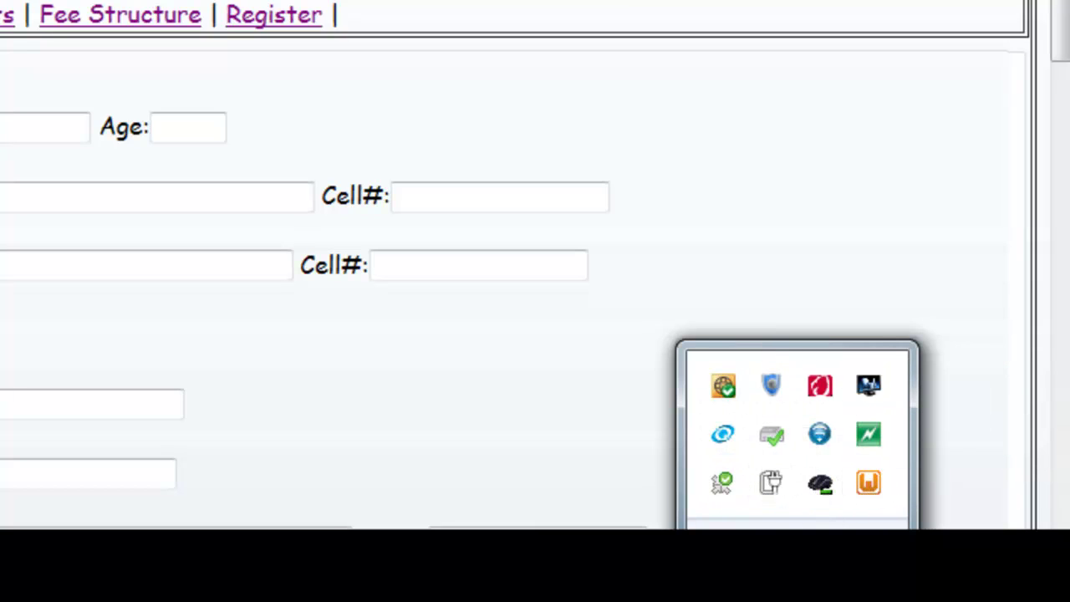
left_click(906, 597)
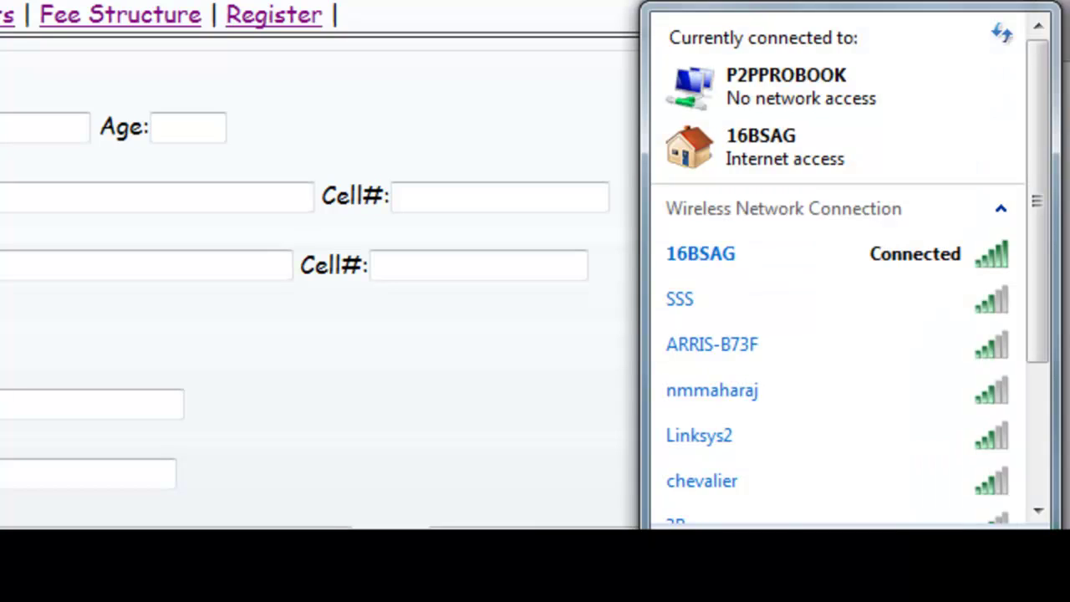
left_click(838, 562)
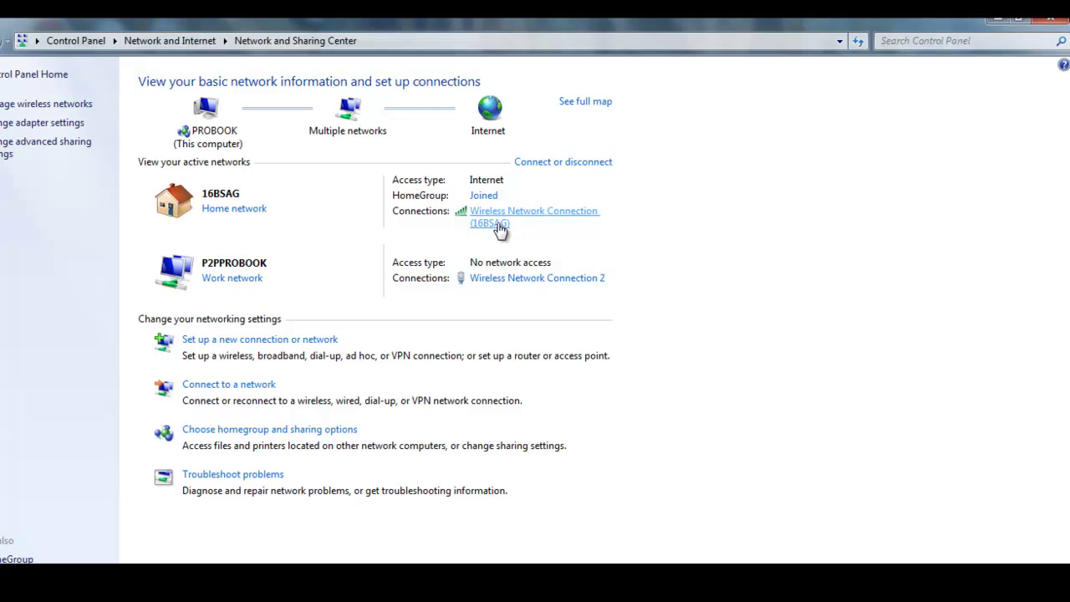
left_click(500, 224)
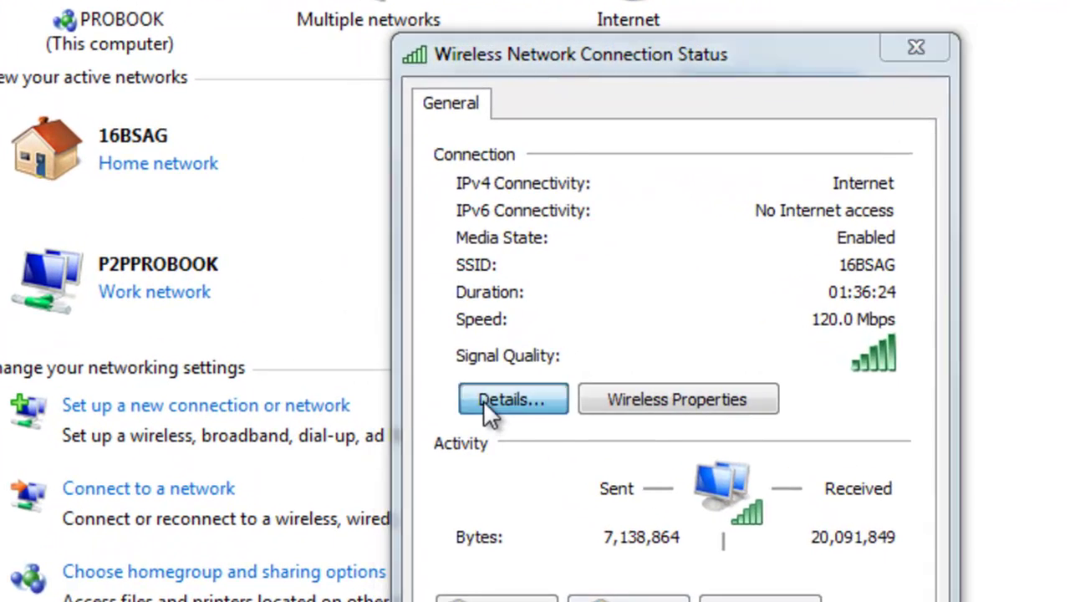
left_click(485, 403)
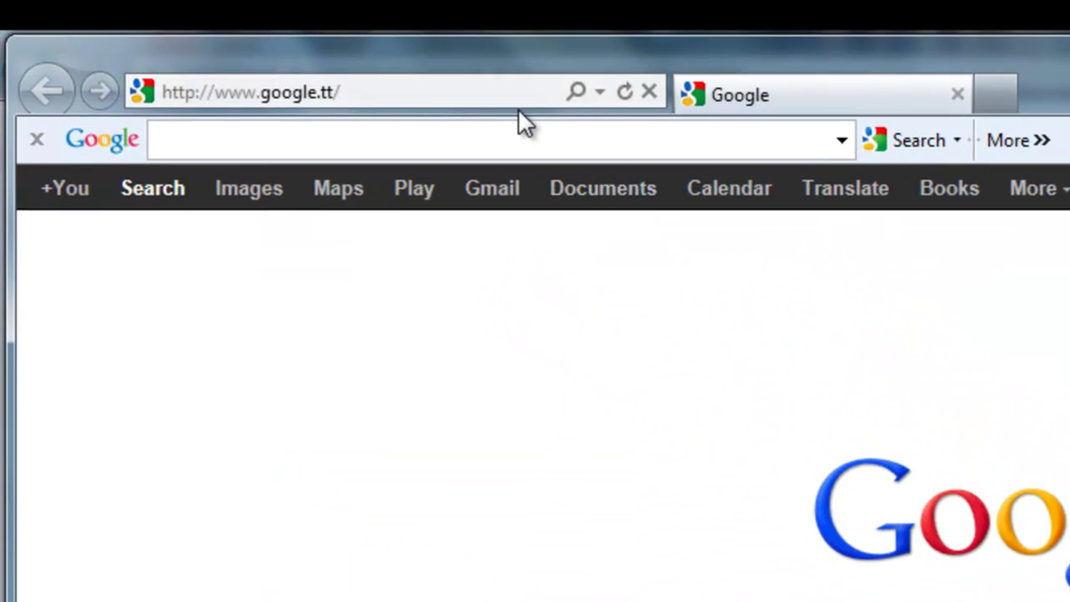
- Load the HomeRoom site from 192.168.2.10 by replacing the address in the address bar
left_click(229, 90)
left_click_drag(215, 92, 375, 91)
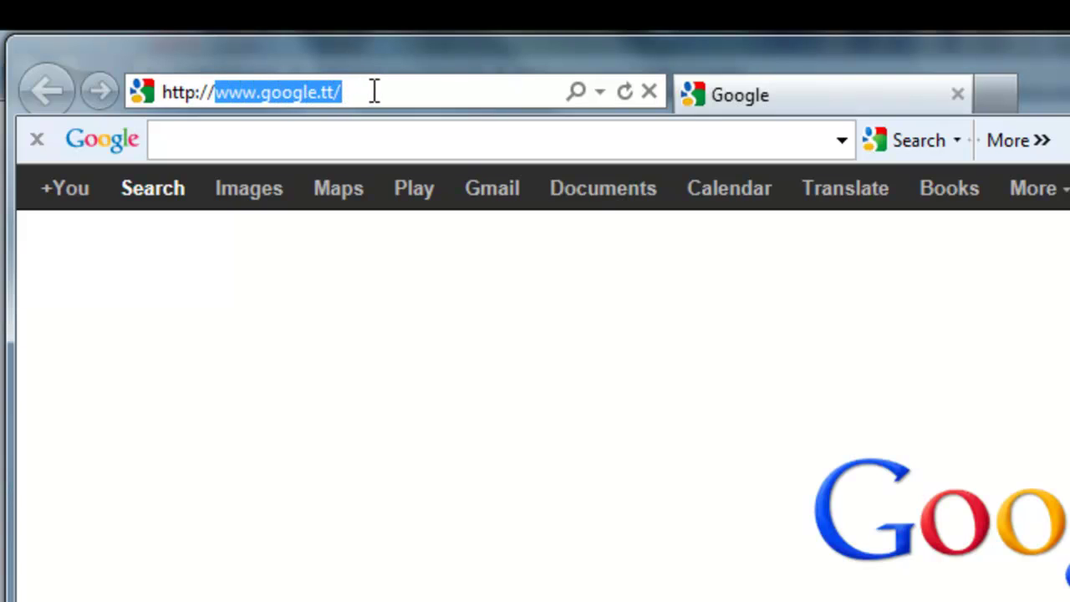
type("192.168.2.10/")
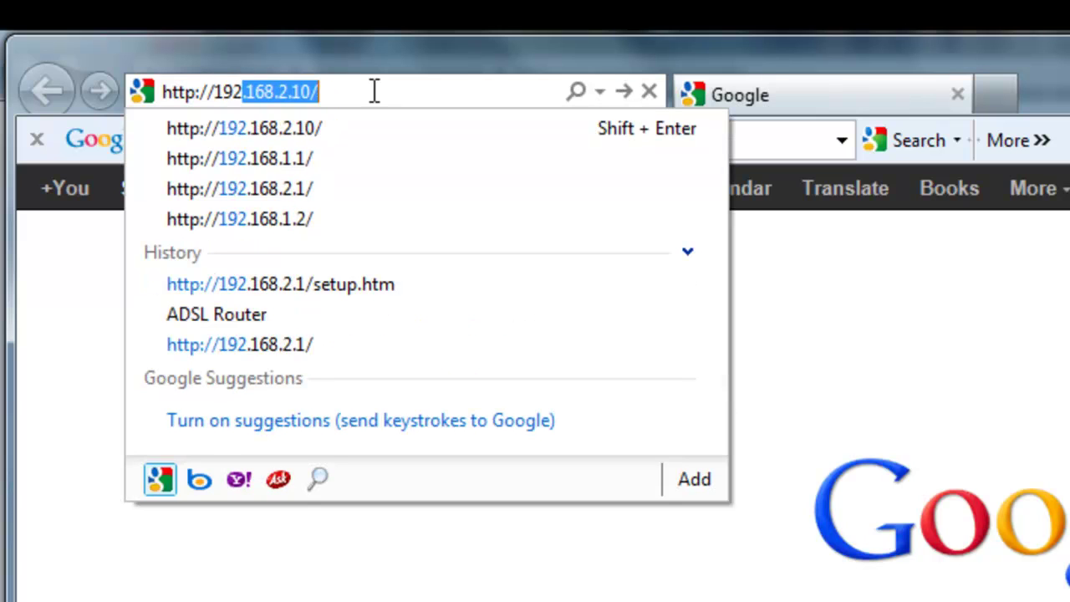
key("End")
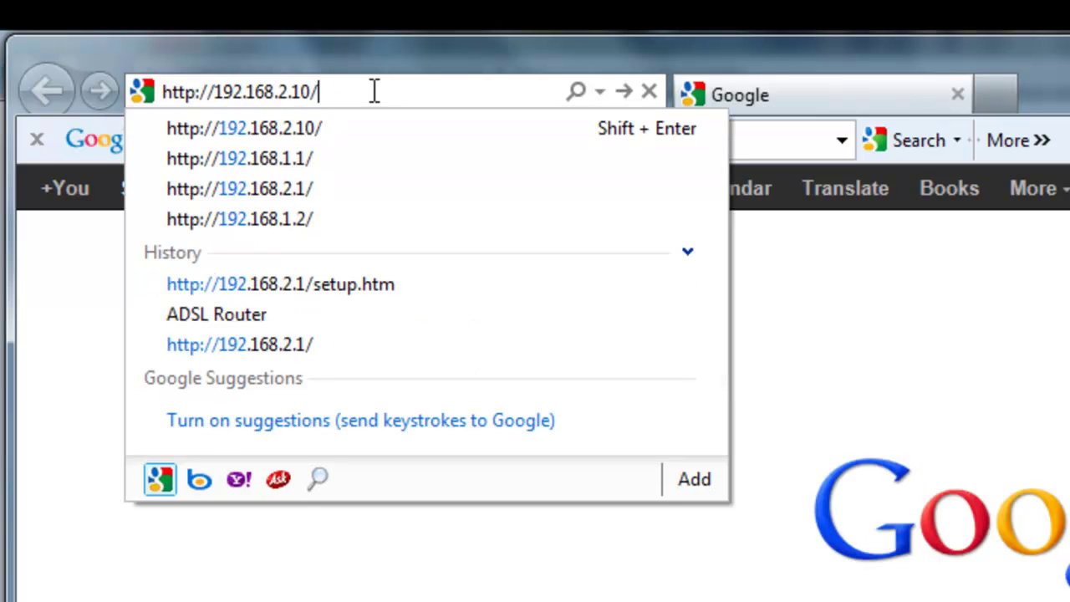
key("Return")
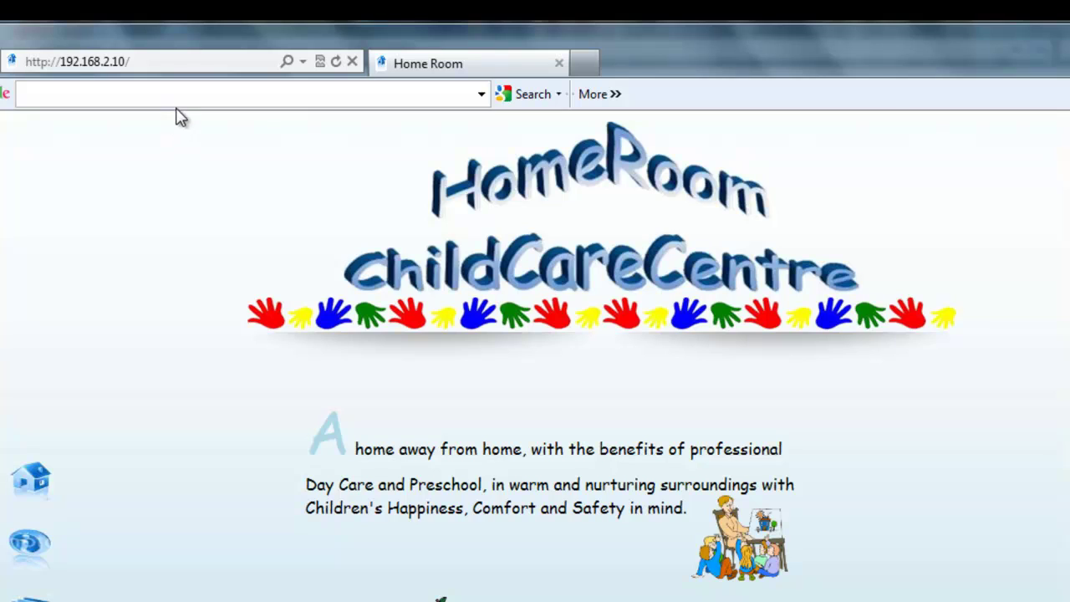
left_click(587, 65)
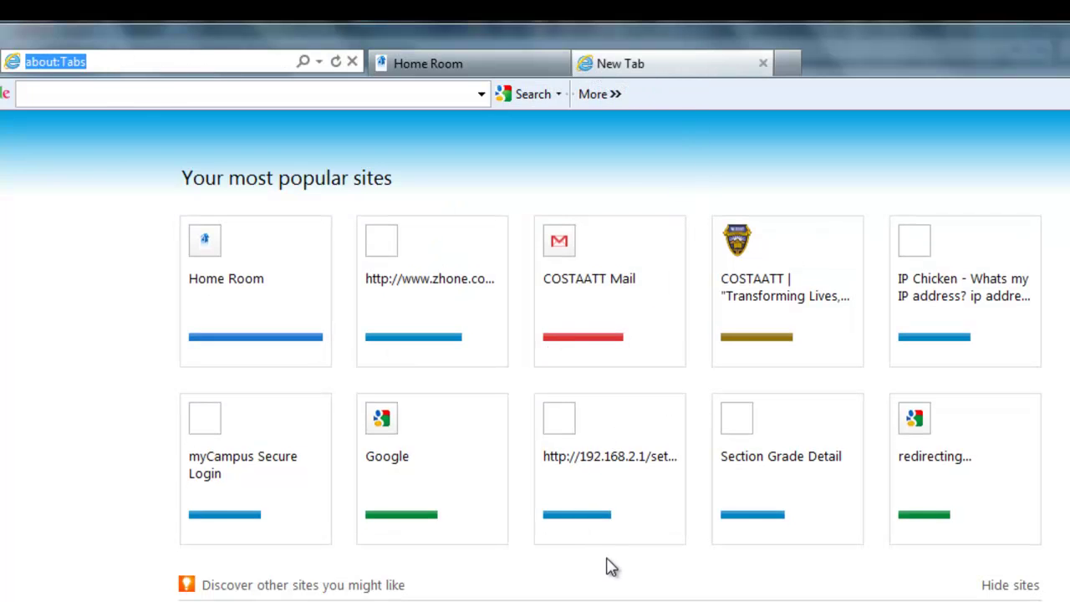
left_click(174, 58)
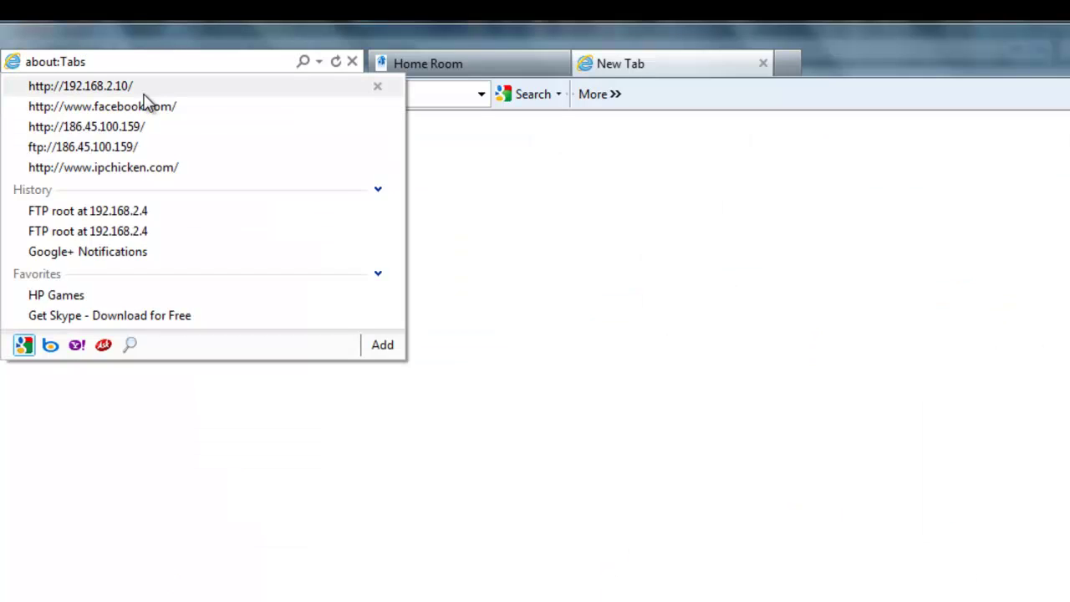
left_click(147, 87)
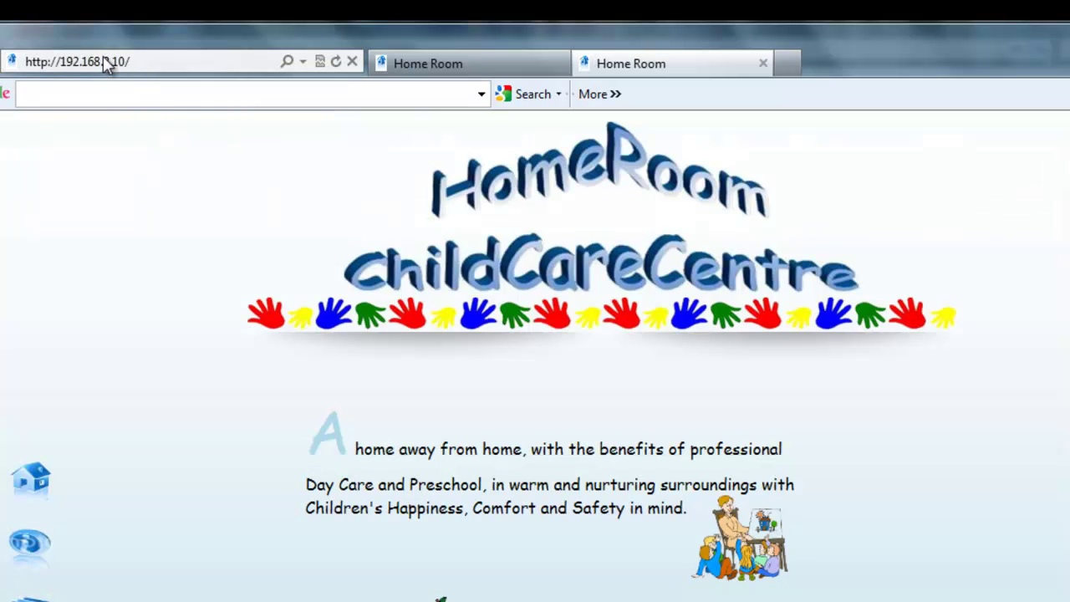
left_click(103, 59)
left_click_drag(102, 60, 136, 61)
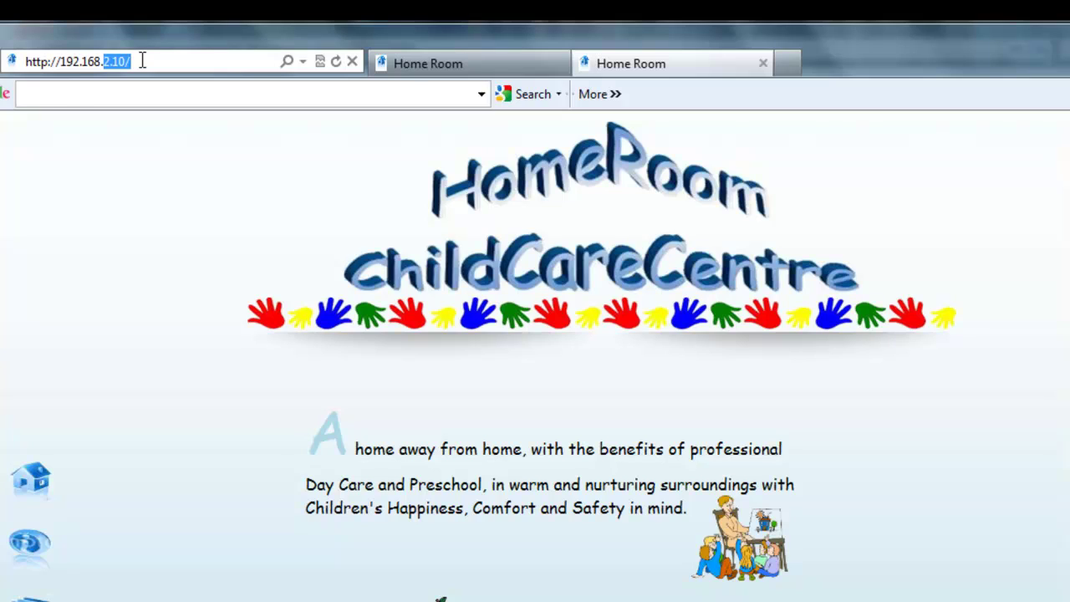
- Go to the router at 192.168.1.1 and sign in with the router's admin user name and password
type("1")
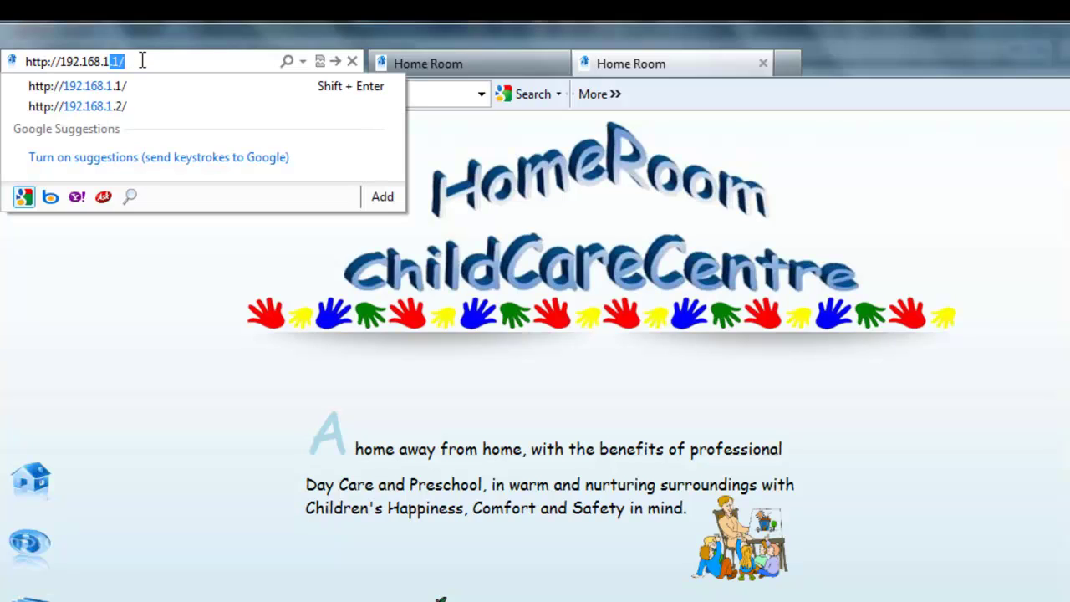
key("Return")
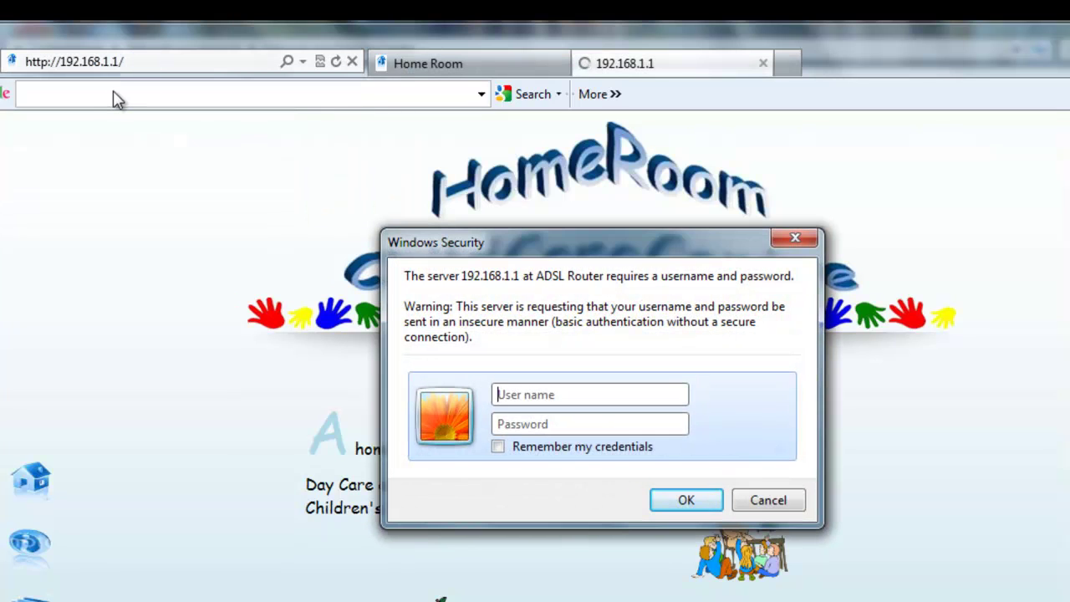
type("adminad")
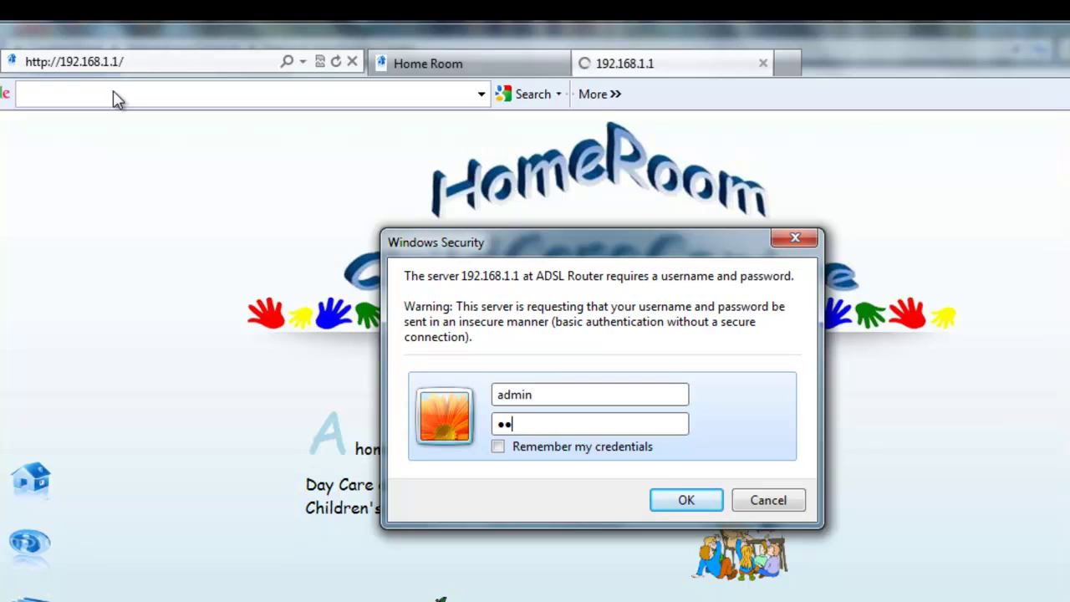
type("minadmin")
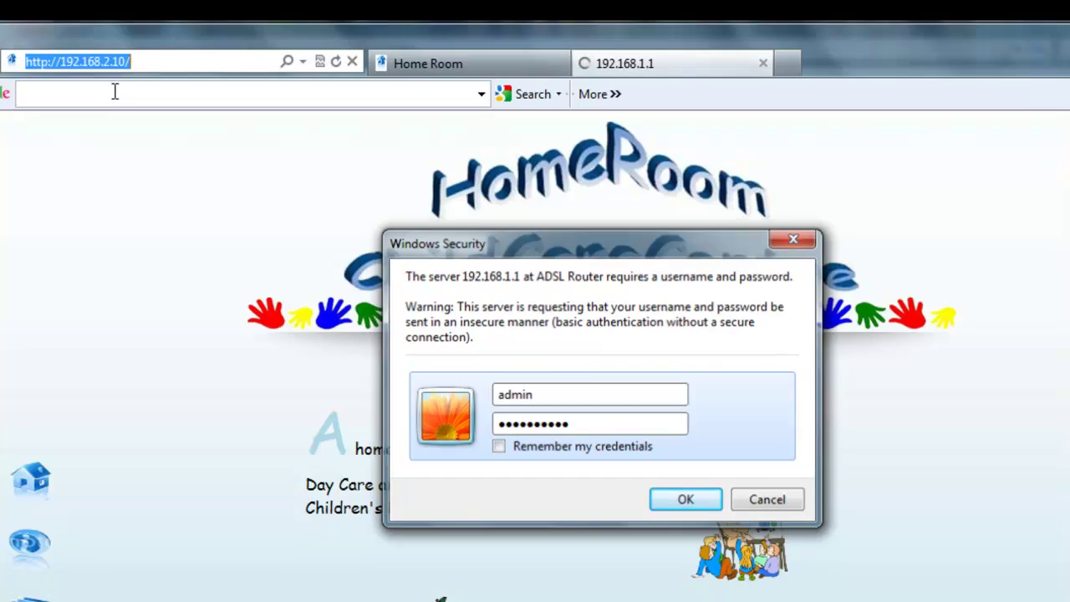
key("Return")
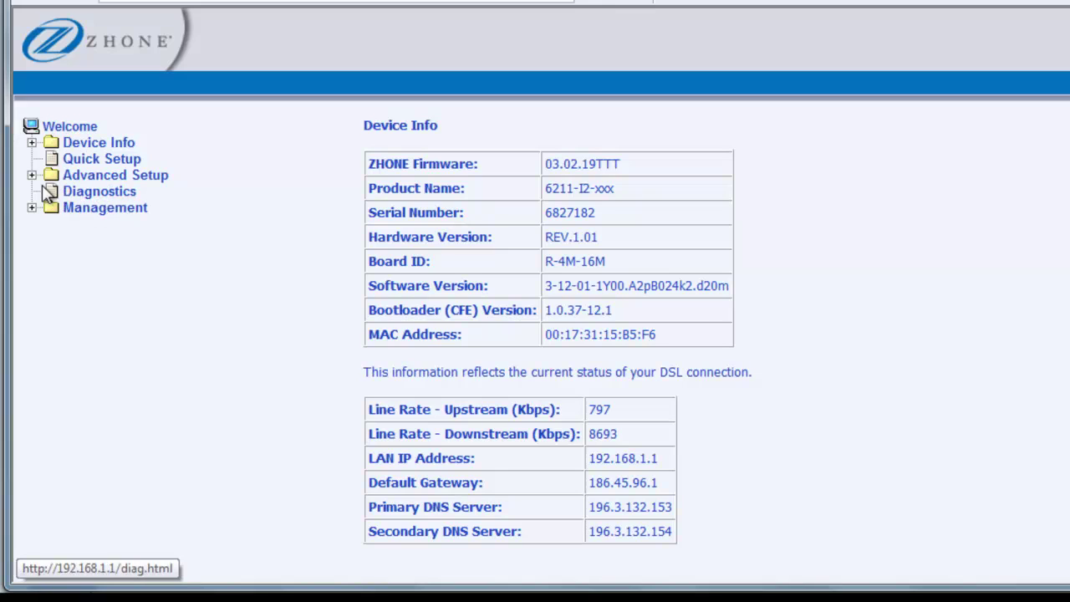
- Expand Advanced Setup > NAT and open the empty Virtual Servers list
left_click(32, 177)
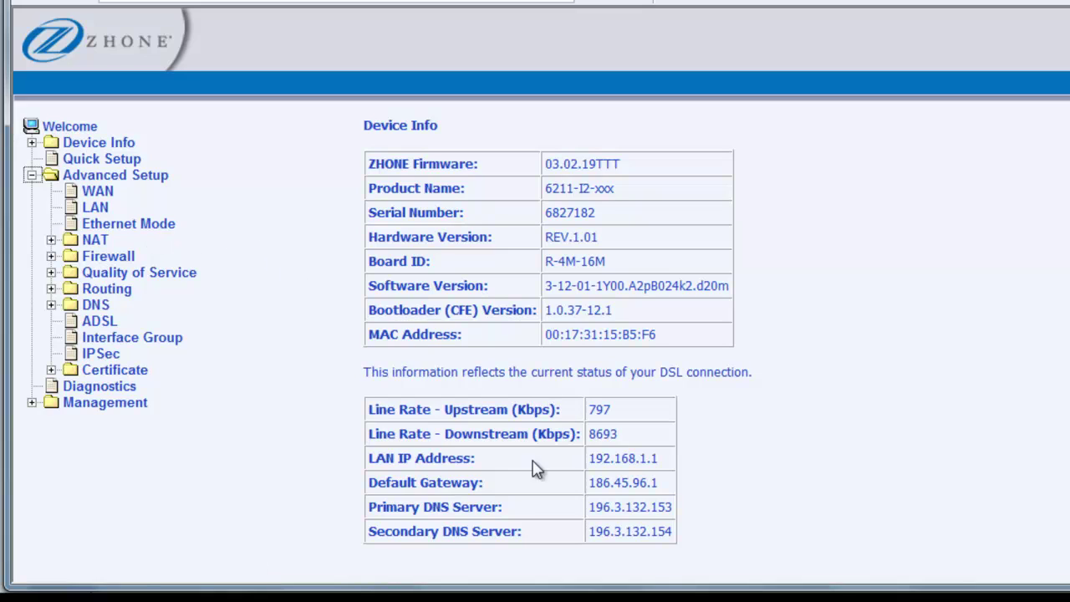
left_click(52, 240)
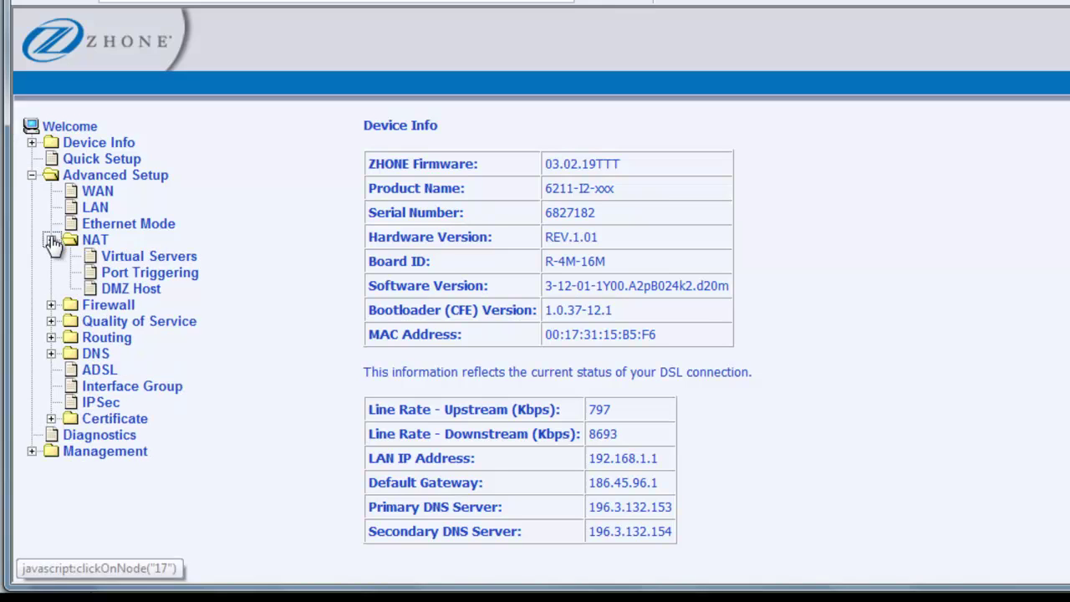
left_click(161, 259)
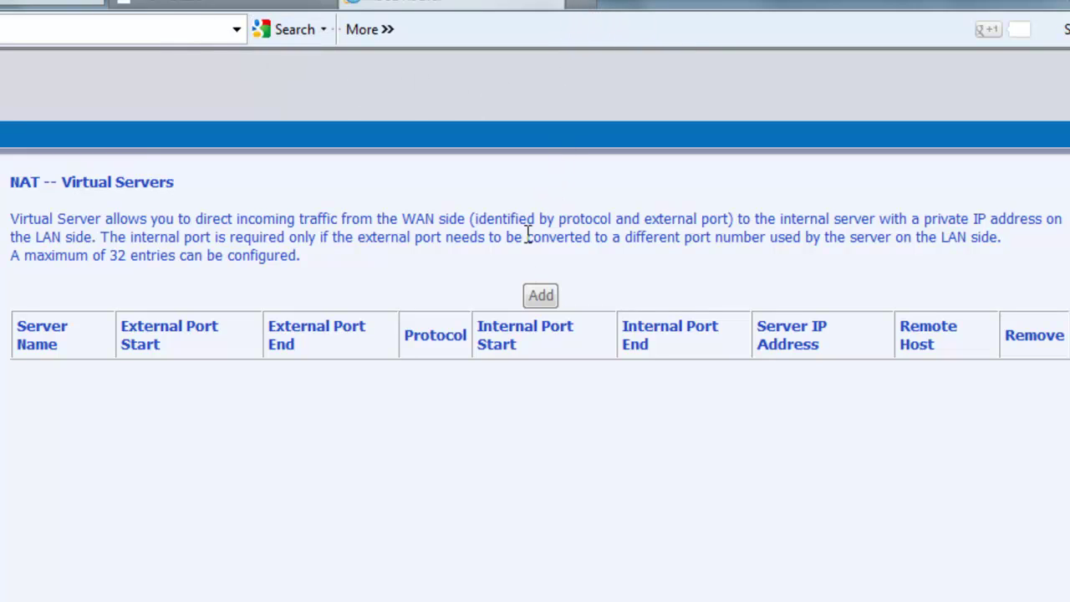
- Add a Web Server (HTTP) virtual server forwarding port 80 to 192.168.1.10 and save it
left_click(541, 297)
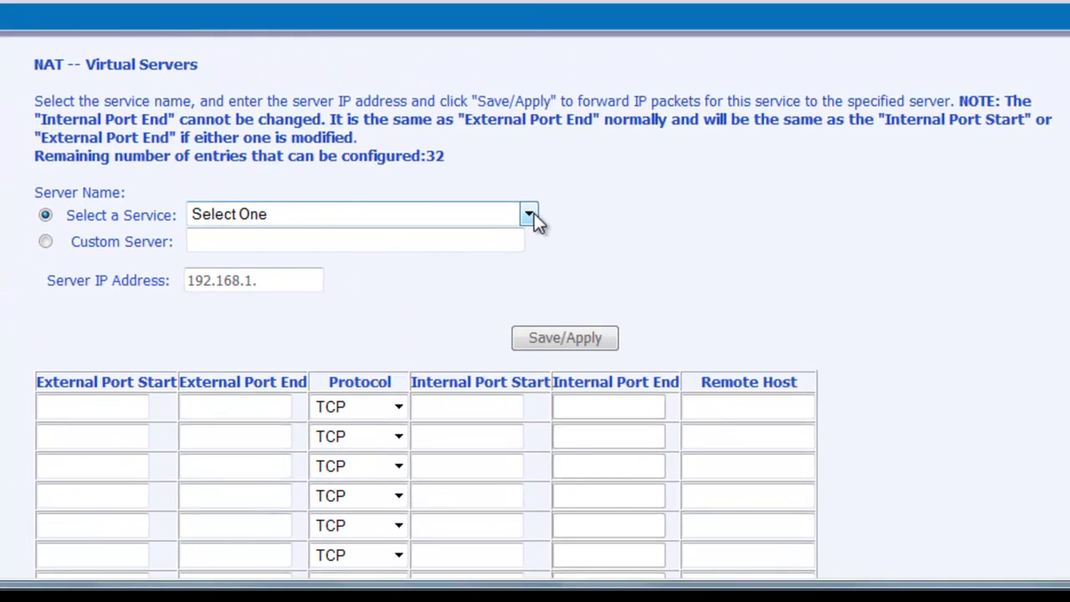
left_click(528, 218)
left_click_drag(539, 4, 531, 311)
left_click(304, 286)
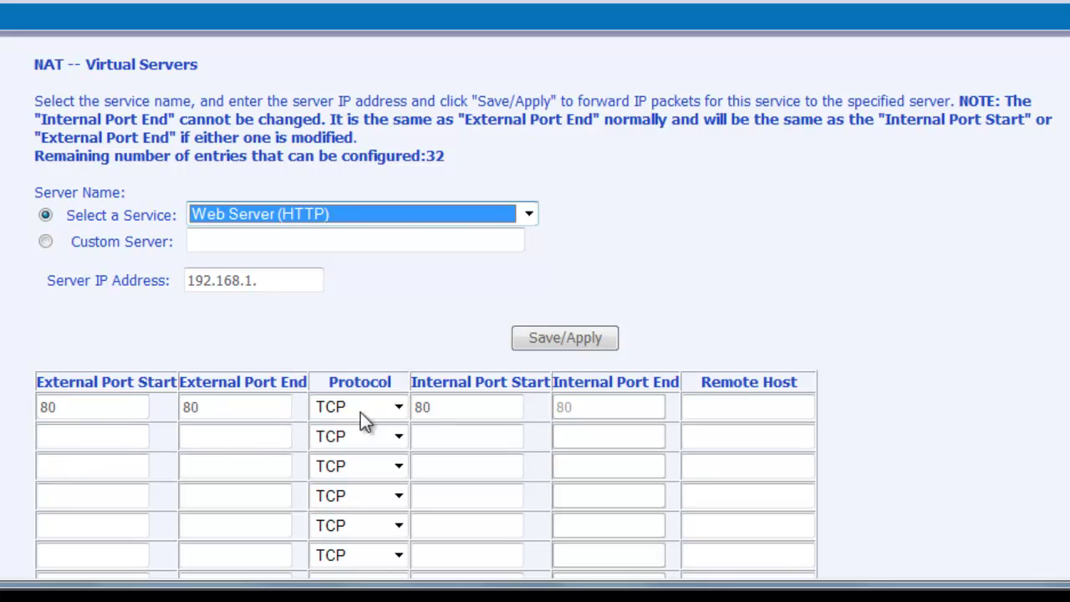
left_click(283, 278)
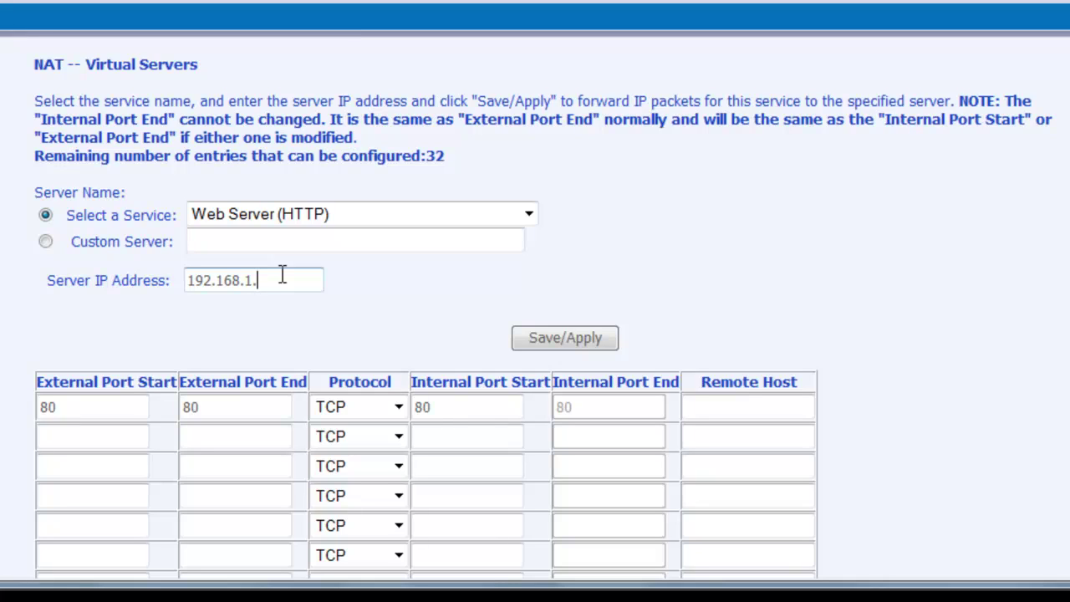
type("10")
left_click(589, 335)
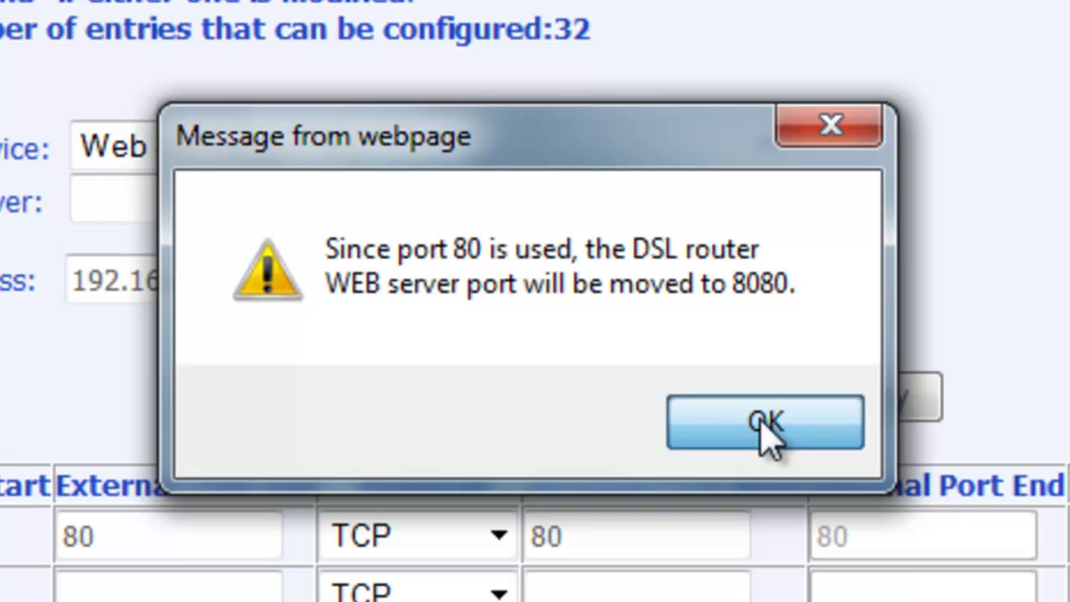
- Acknowledge the router notice that its web server port changes to 8080
left_click(765, 422)
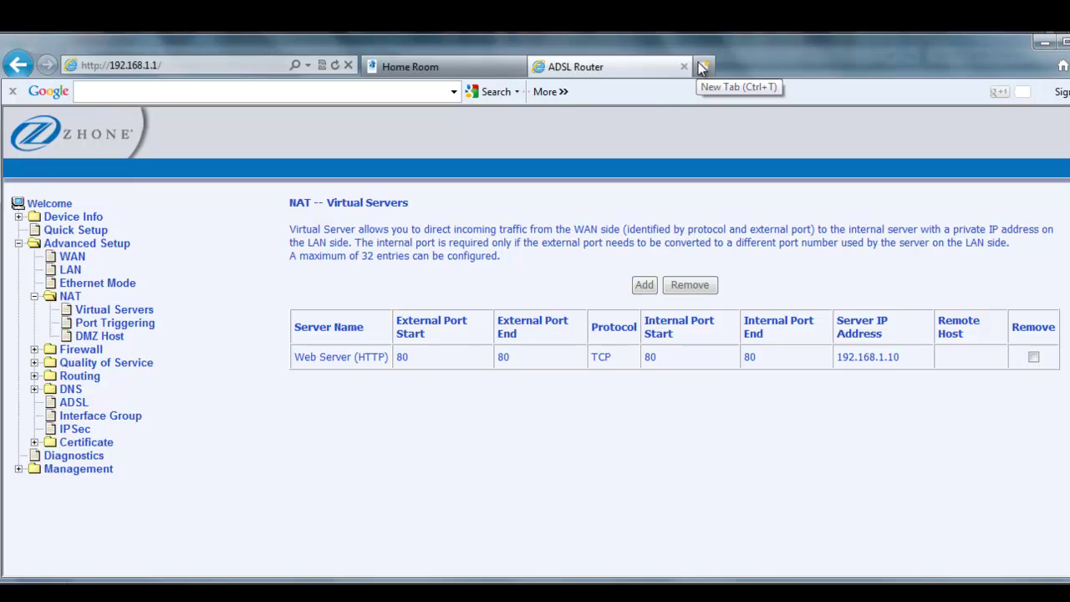
- Load ipchicken.com, select the reported public IP 186.45.100.159, then go back to the HomeRoom tab
left_click(307, 66)
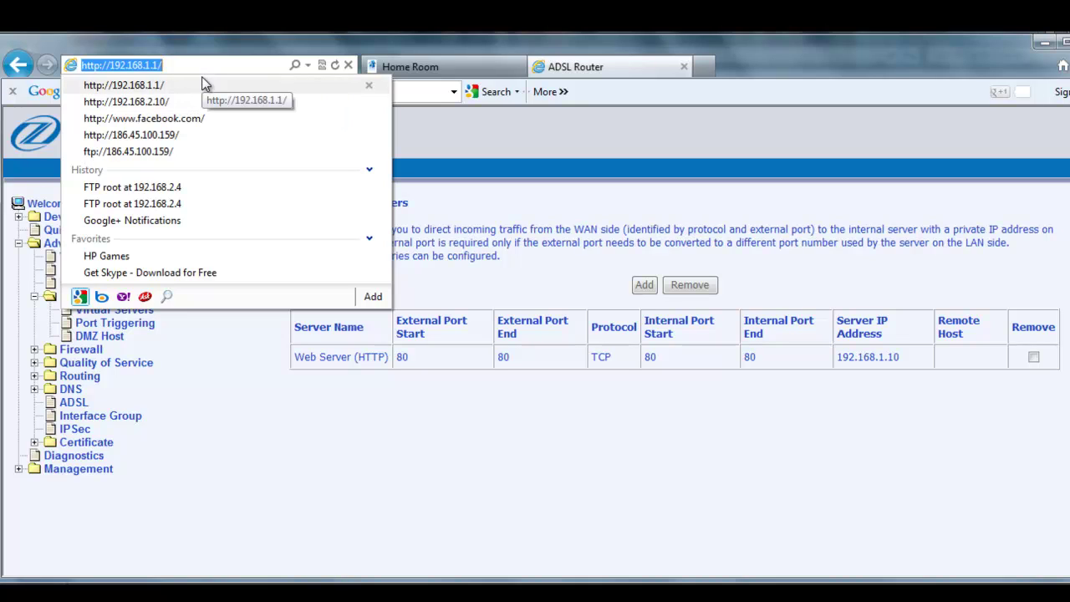
type("ipchicken.com/")
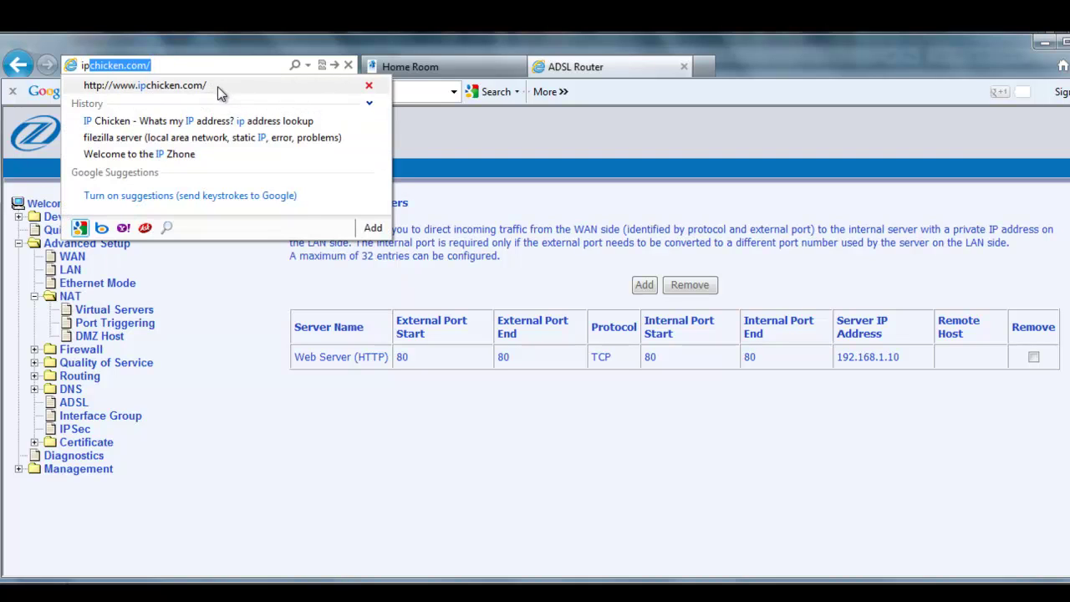
left_click(218, 85)
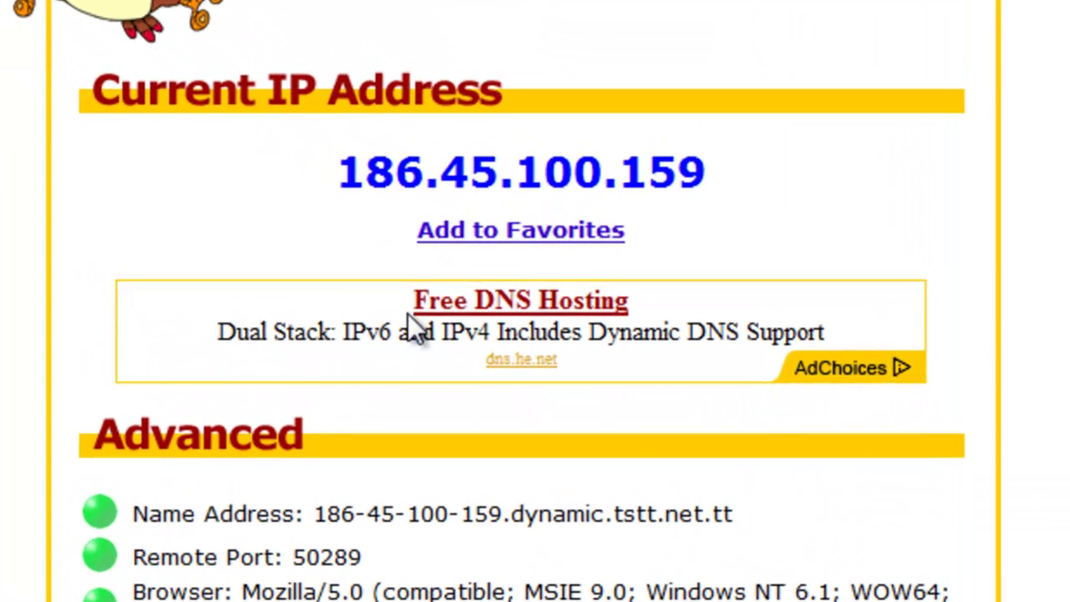
left_click_drag(341, 171, 699, 165)
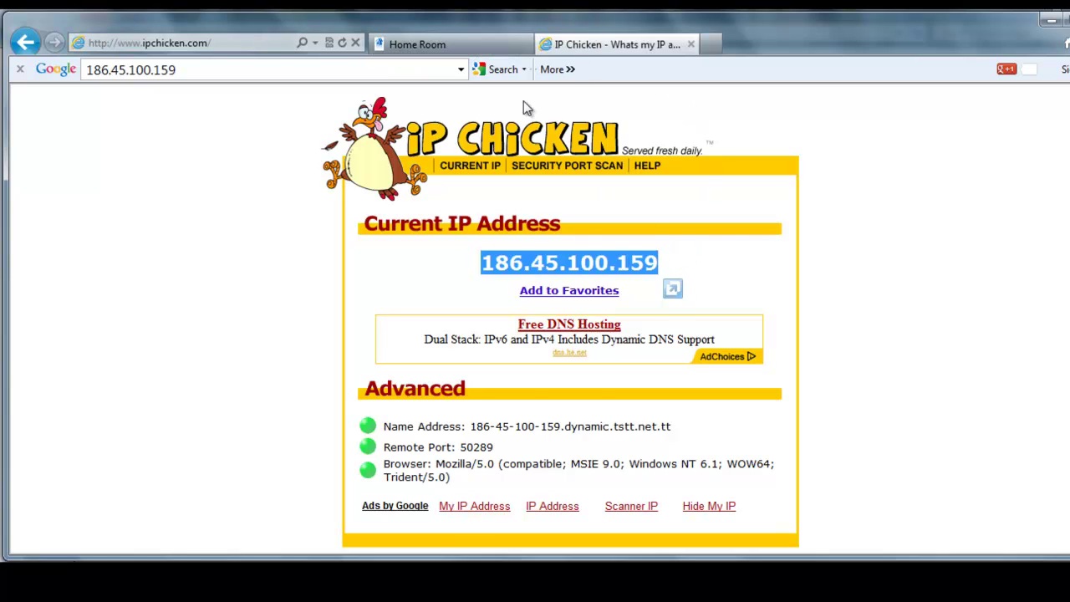
left_click(459, 46)
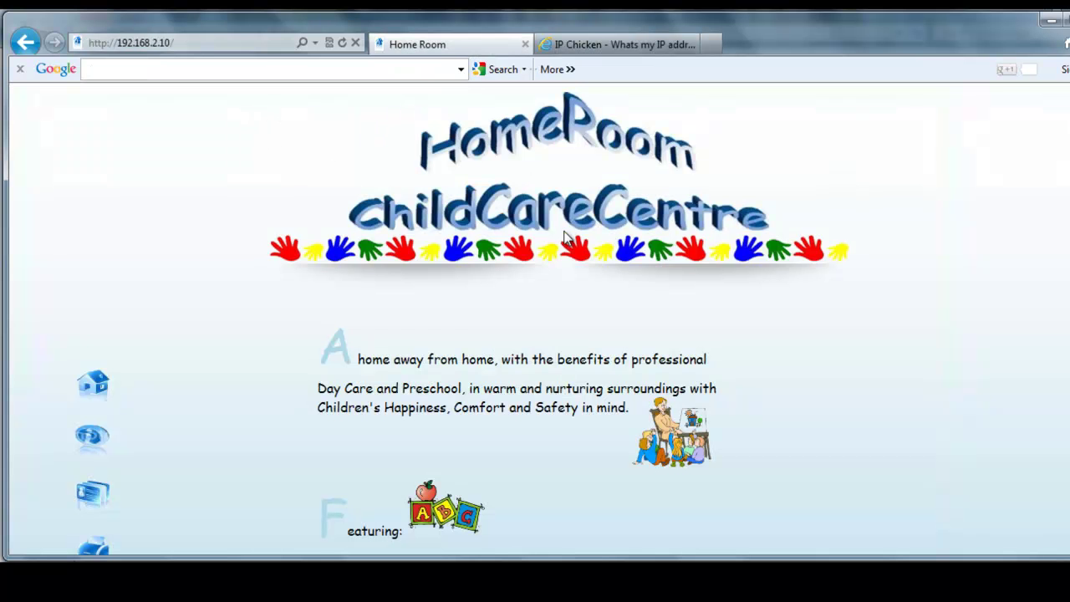